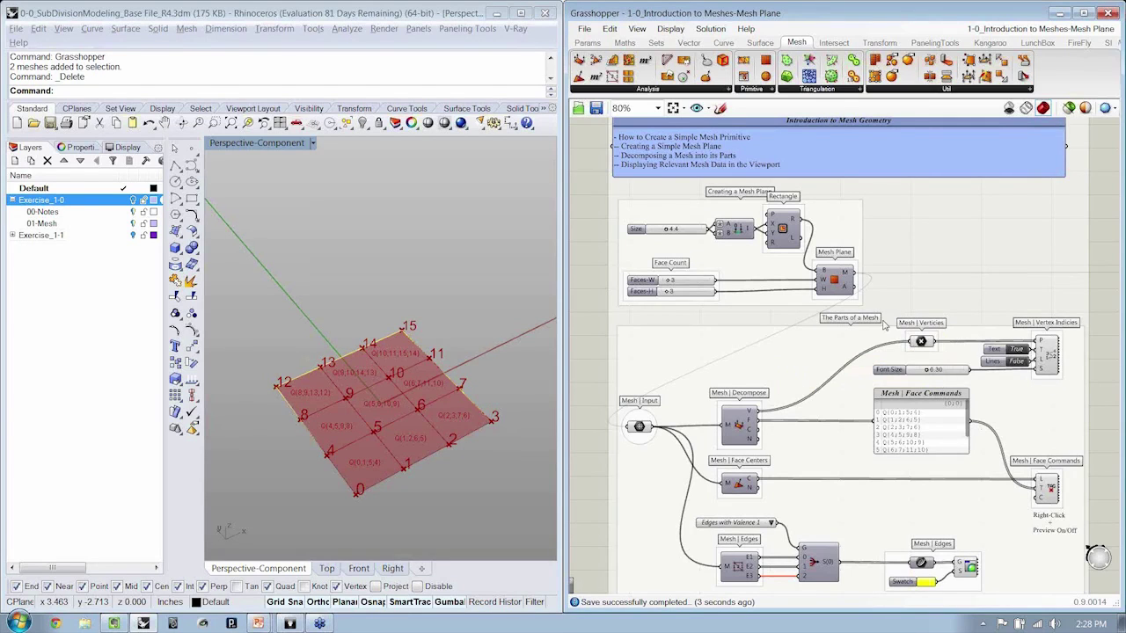
Step: Close the old definition and place a Mesh Plane component from Mesh > Primitive on the new canvas
key(ctrl+w)
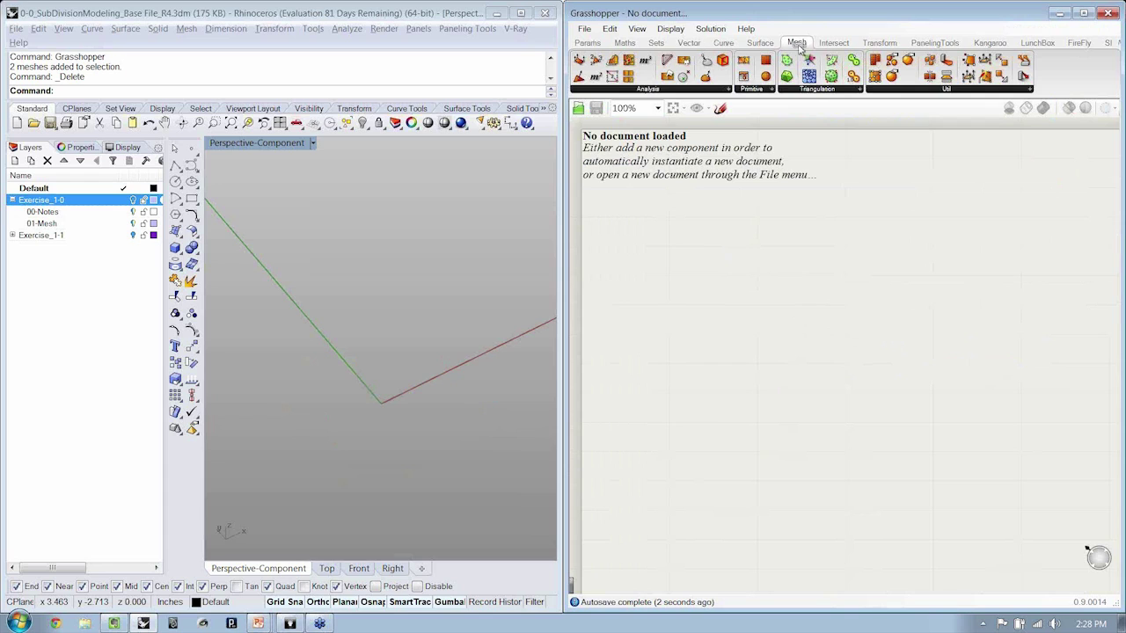
click(771, 91)
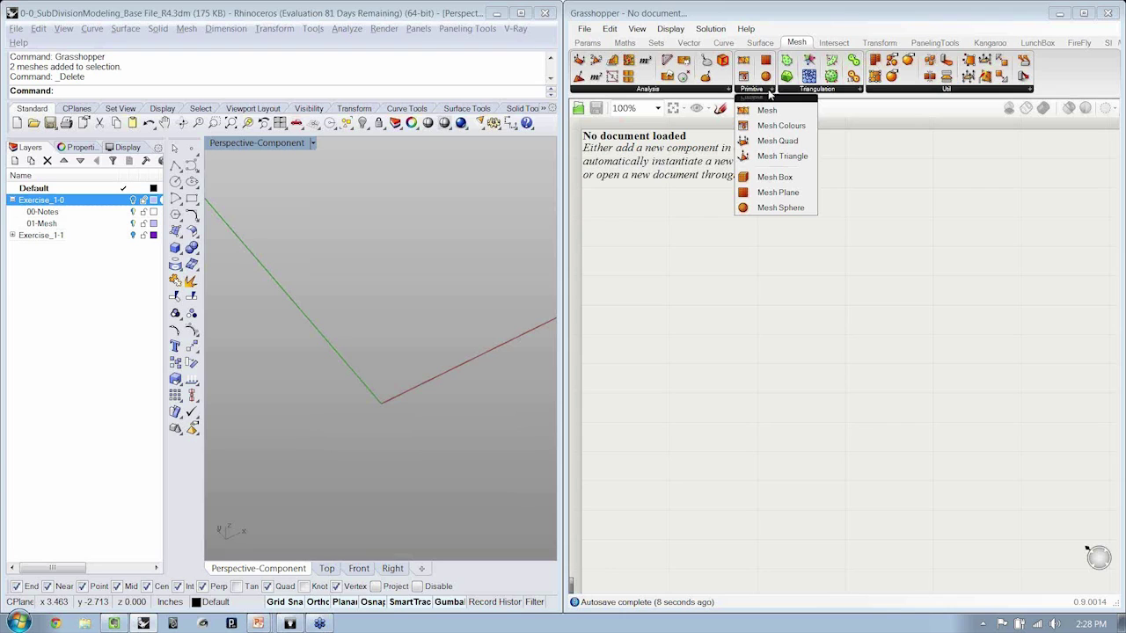
click(762, 192)
click(758, 302)
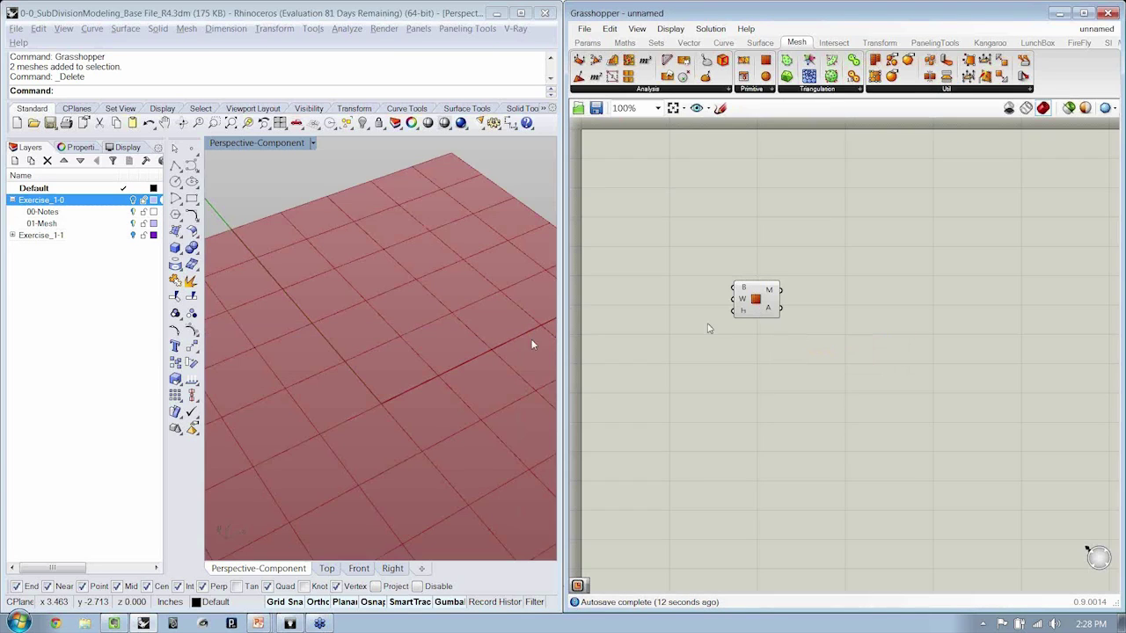
Step: Orbit the Rhino view and close the Layers panel to widen the viewport
scroll(439, 352, down, 3)
right_drag(440, 351, 387, 372)
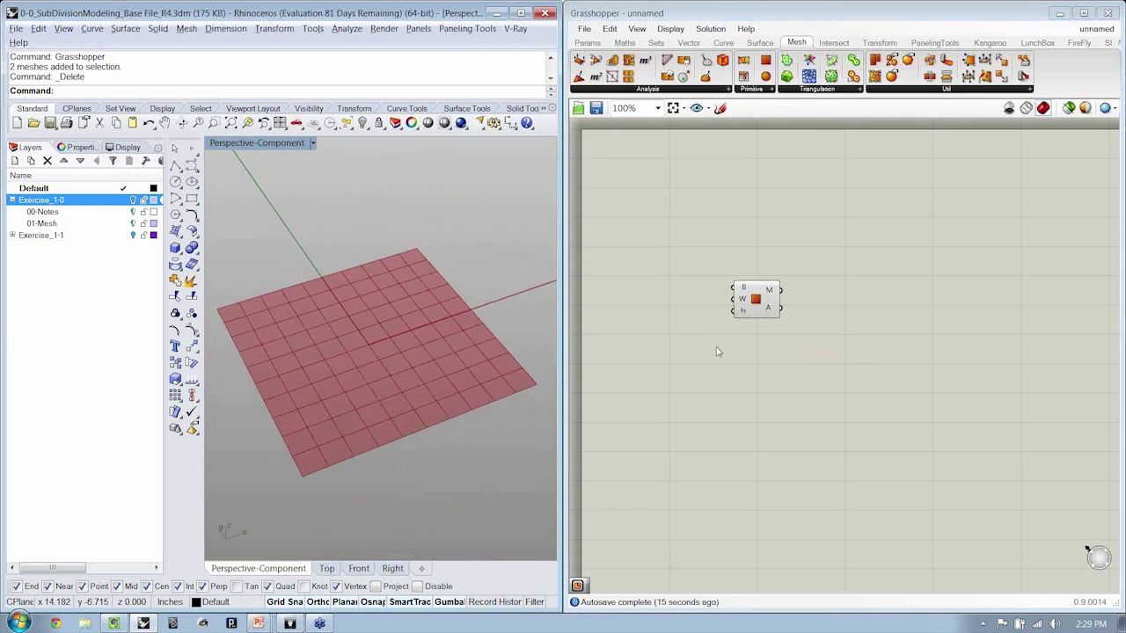
click(163, 147)
click(192, 494)
mouse_move(216, 460)
right_down()
mouse_move(244, 453)
mouse_move(239, 462)
right_up()
Step: Check the Mesh Plane defaults: 10 width and height faces, 20 × 20 rectangle boundary
scroll(763, 348, up, 3)
scroll(763, 347, up, 3)
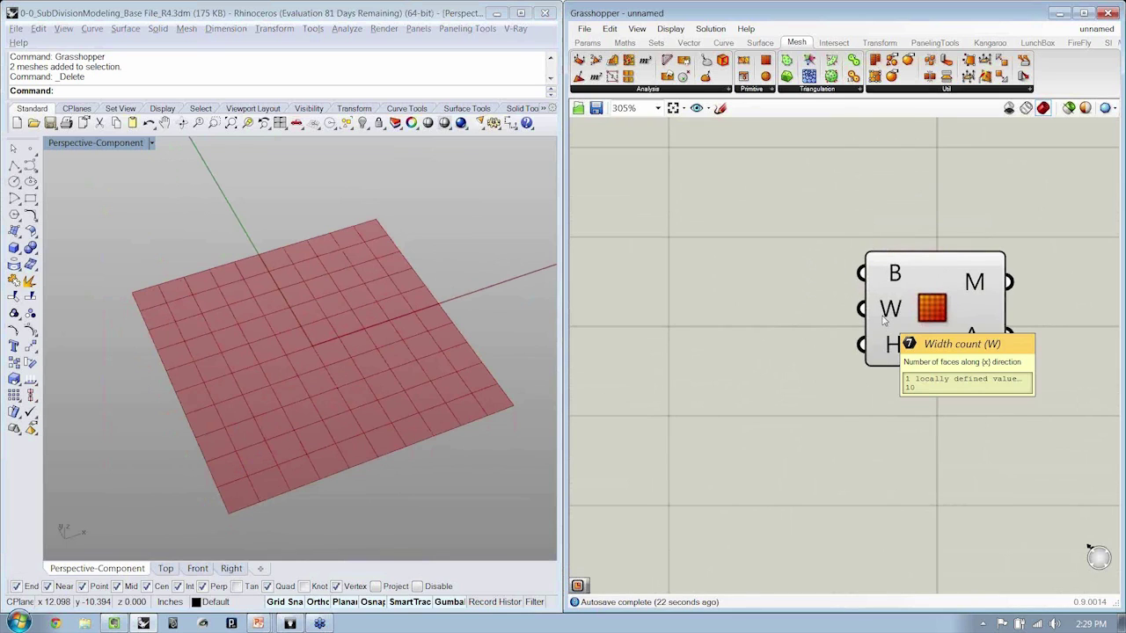
mouse_move(895, 357)
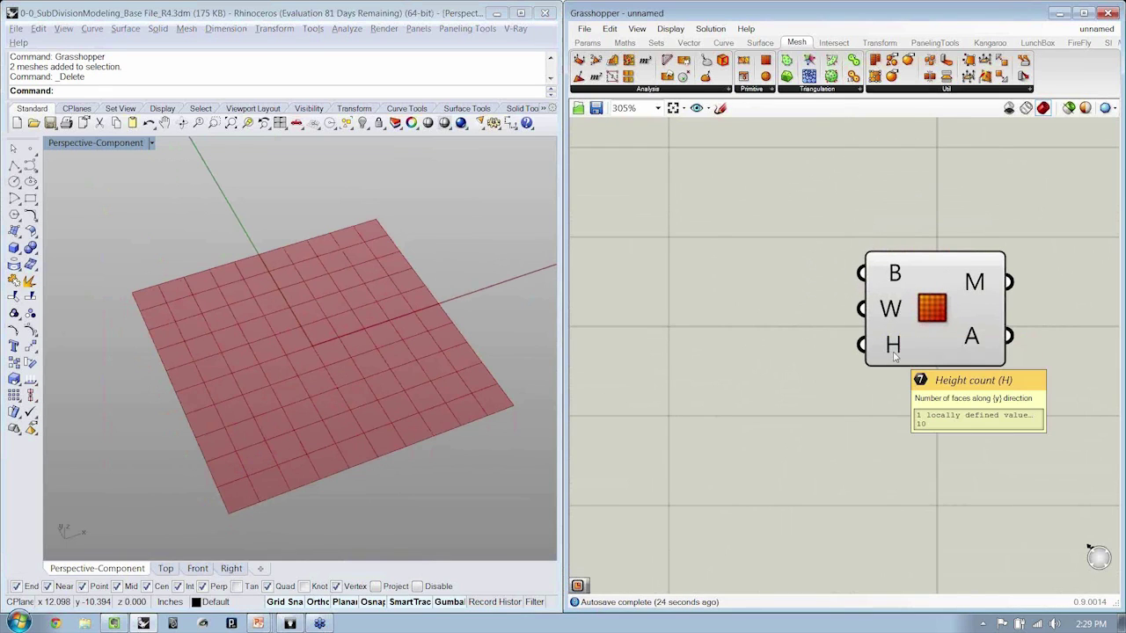
mouse_move(897, 277)
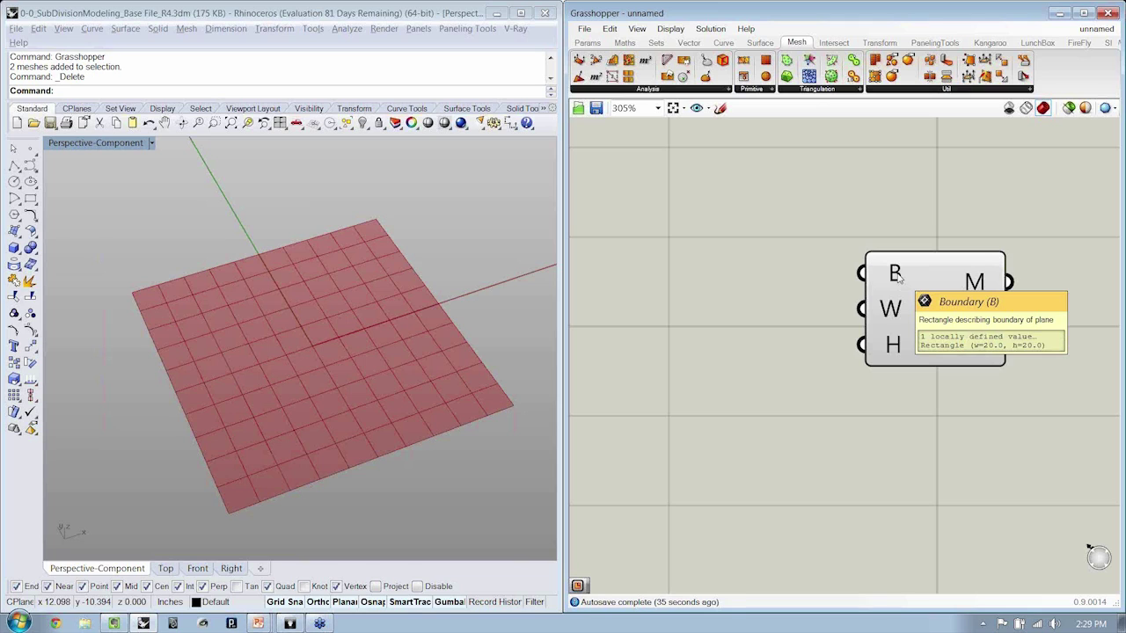
scroll(897, 275, down, 2)
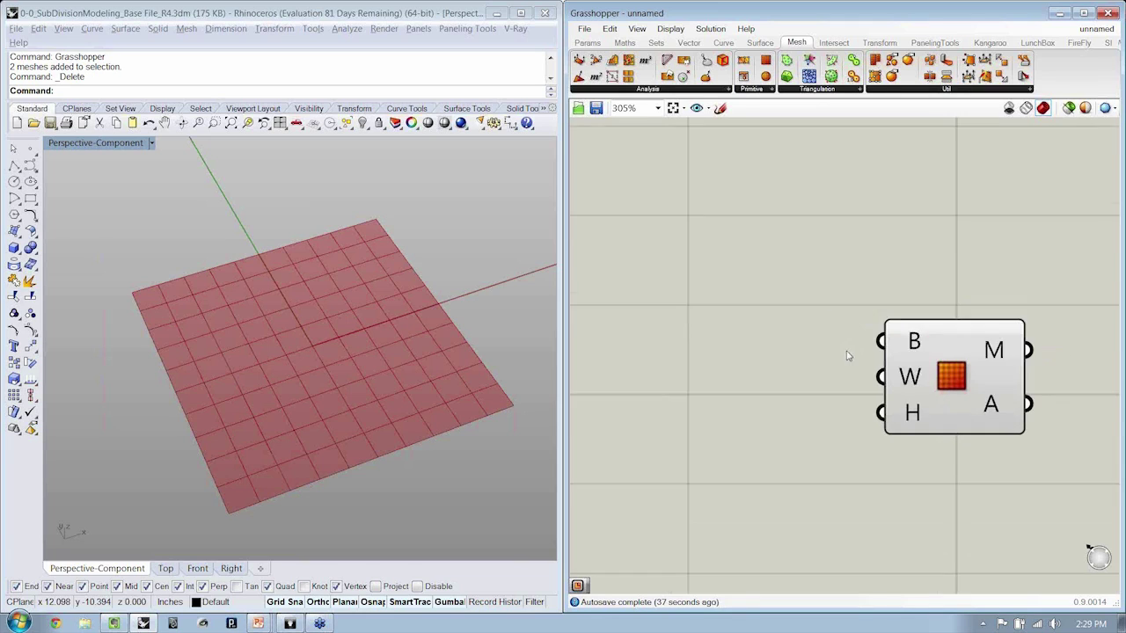
Step: Sketch a freehand rectangle with a stroke leading into the Mesh Plane's B input
click(921, 385)
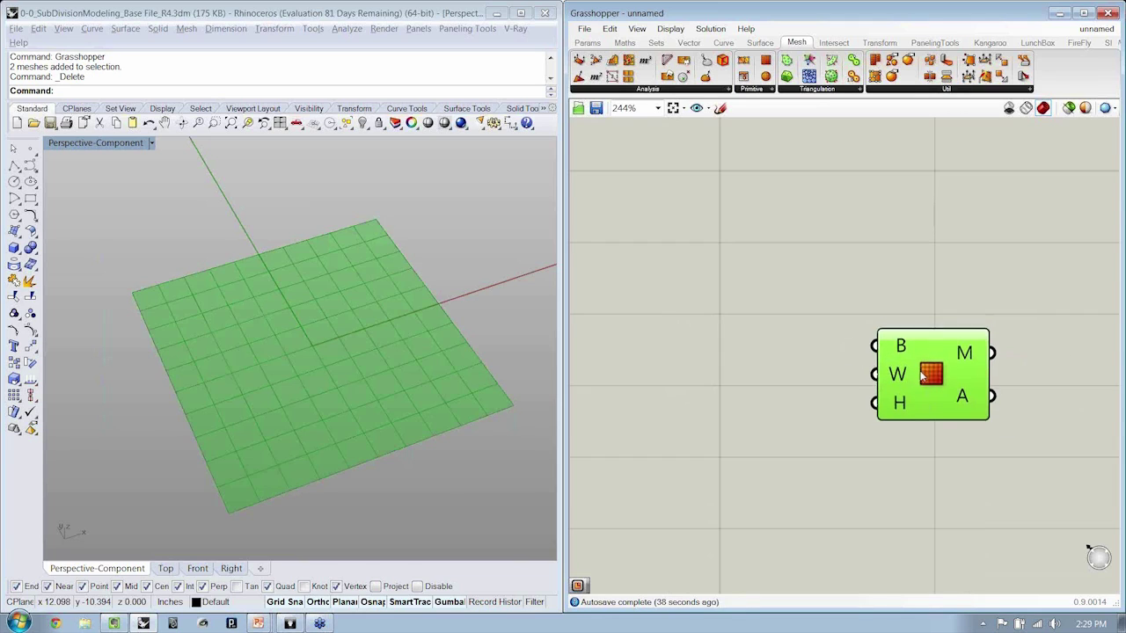
click(837, 368)
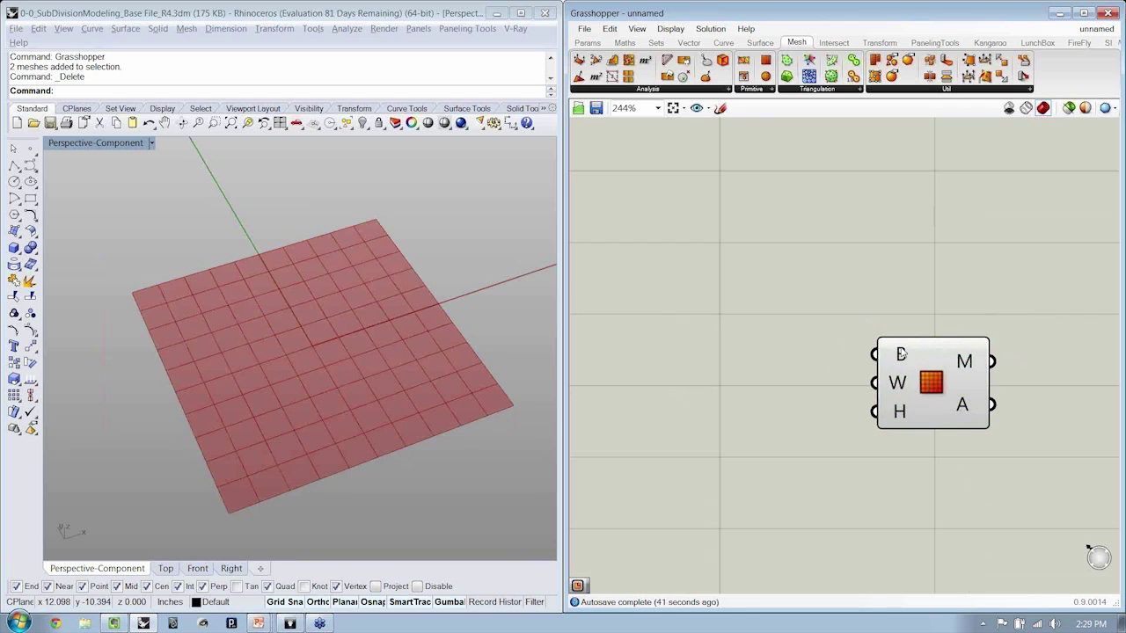
click(719, 107)
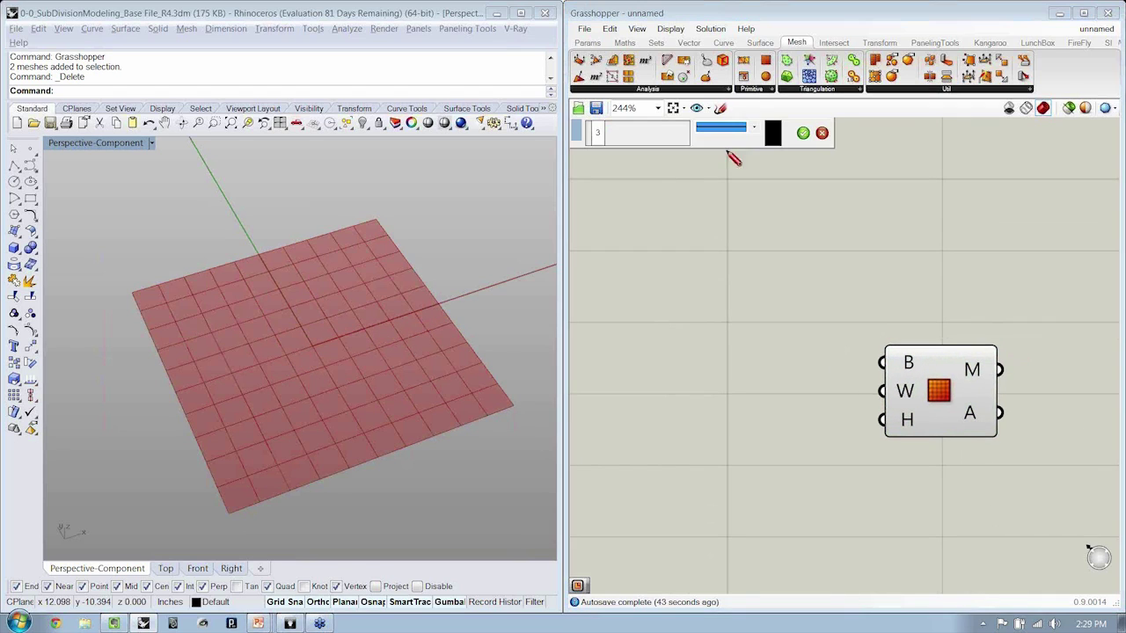
mouse_move(757, 153)
mouse_down()
mouse_move(667, 152)
mouse_move(667, 288)
mouse_move(844, 279)
mouse_move(804, 159)
mouse_move(746, 156)
mouse_up()
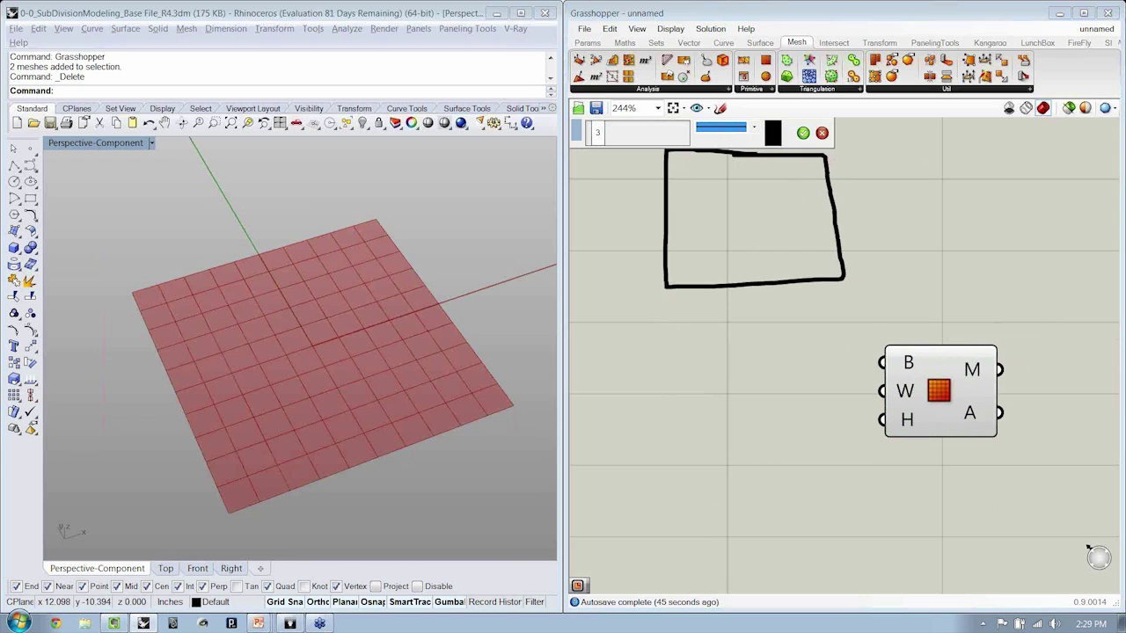
mouse_move(861, 234)
mouse_down()
mouse_move(898, 259)
mouse_move(914, 357)
mouse_move(906, 346)
mouse_move(902, 365)
mouse_move(926, 374)
mouse_move(909, 339)
mouse_up()
click(801, 133)
scroll(920, 194, down, 2)
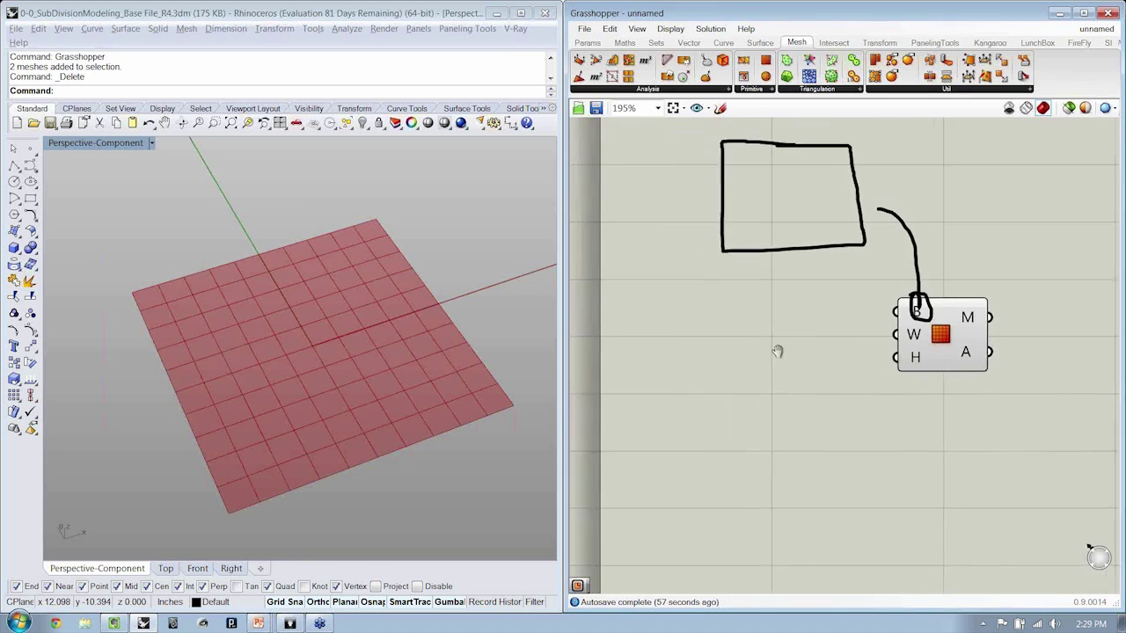
Step: Place a number slider to the left of the Mesh Plane, discarding a trial integer slider
click(599, 44)
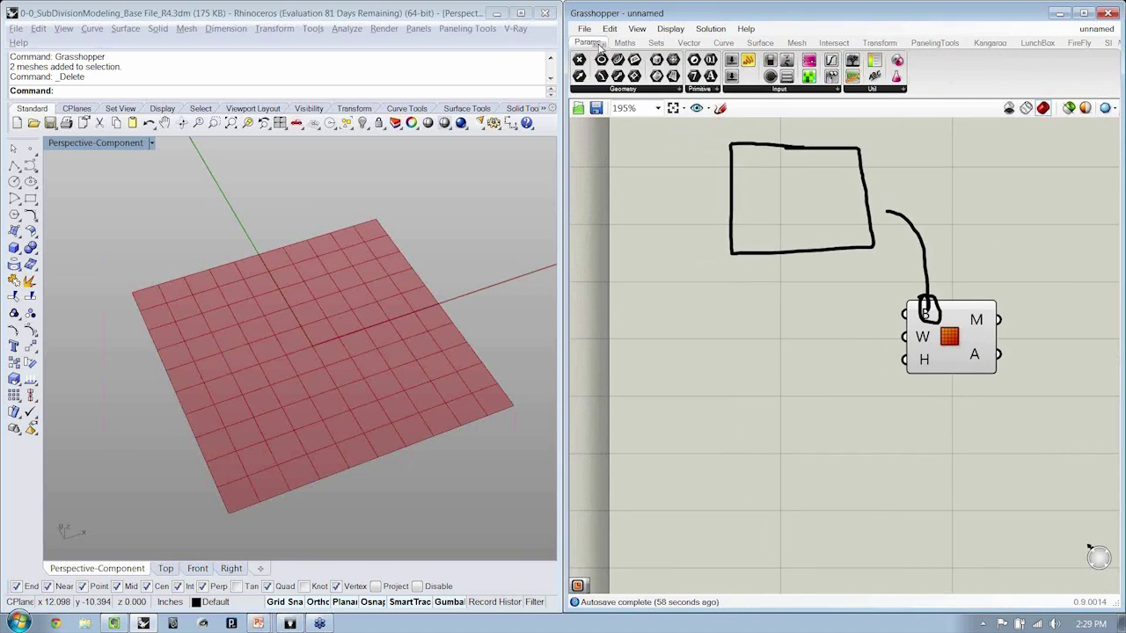
click(788, 90)
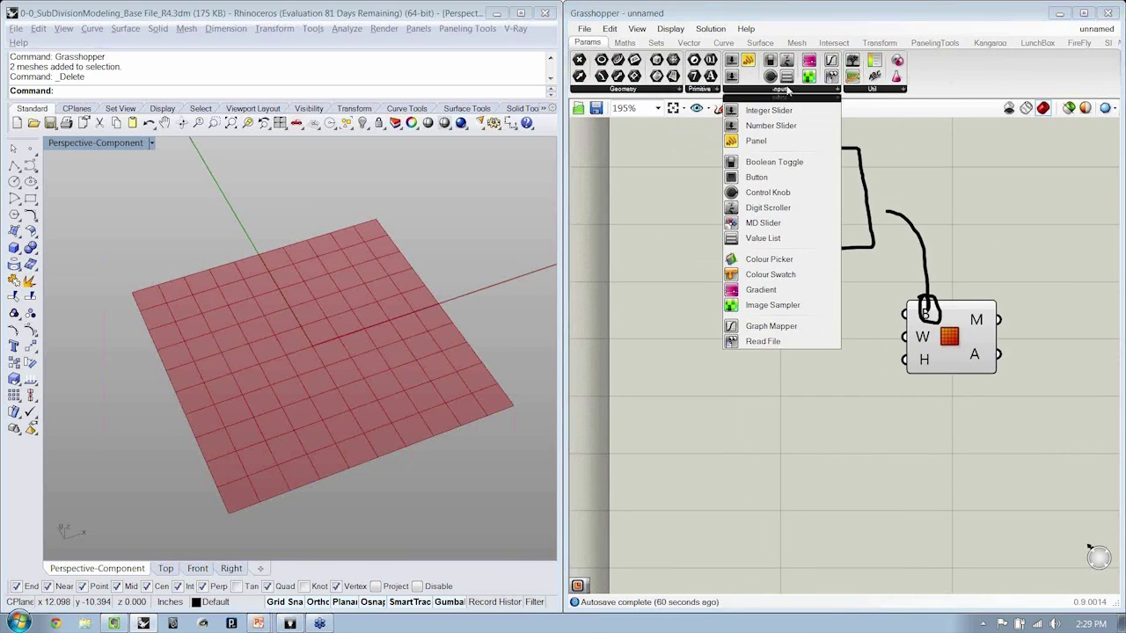
click(769, 111)
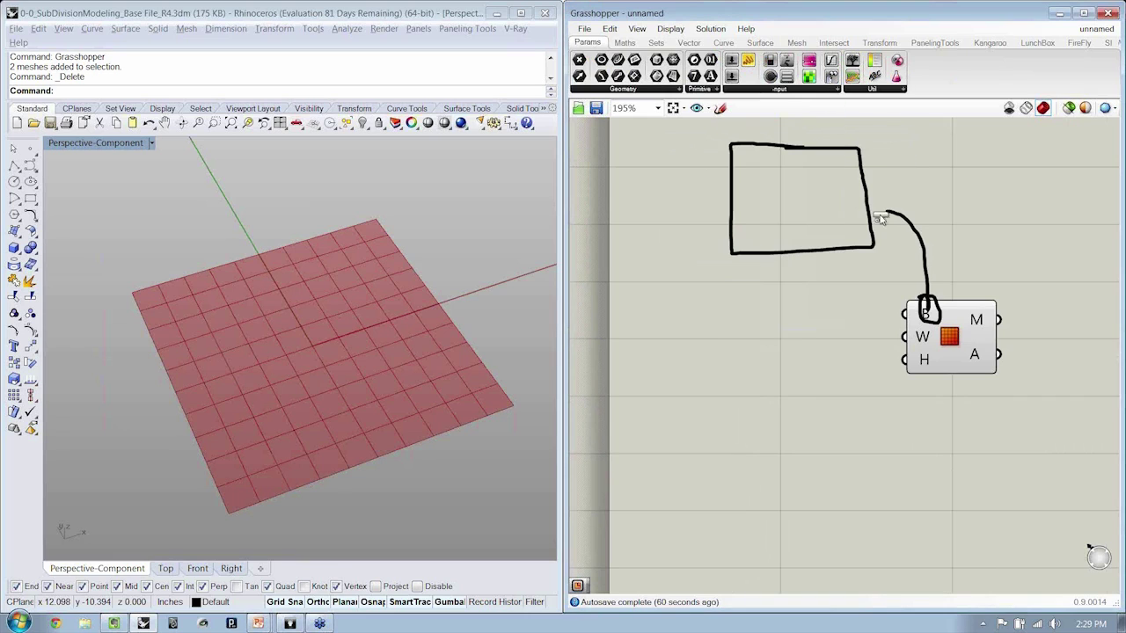
click(765, 322)
drag(765, 322, 787, 344)
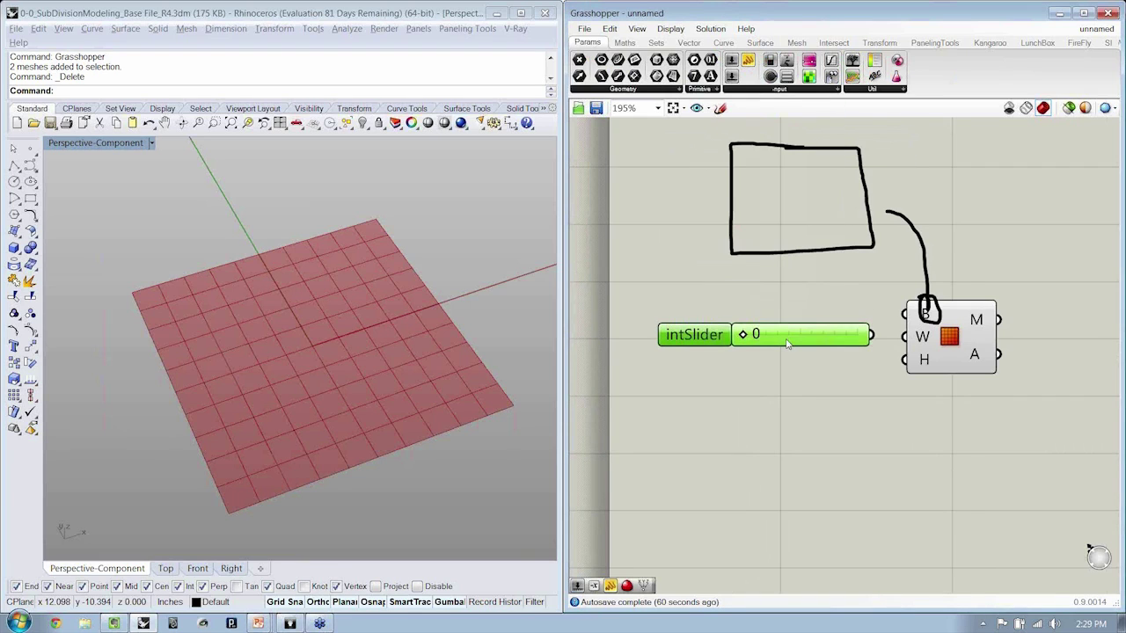
key(Delete)
click(752, 90)
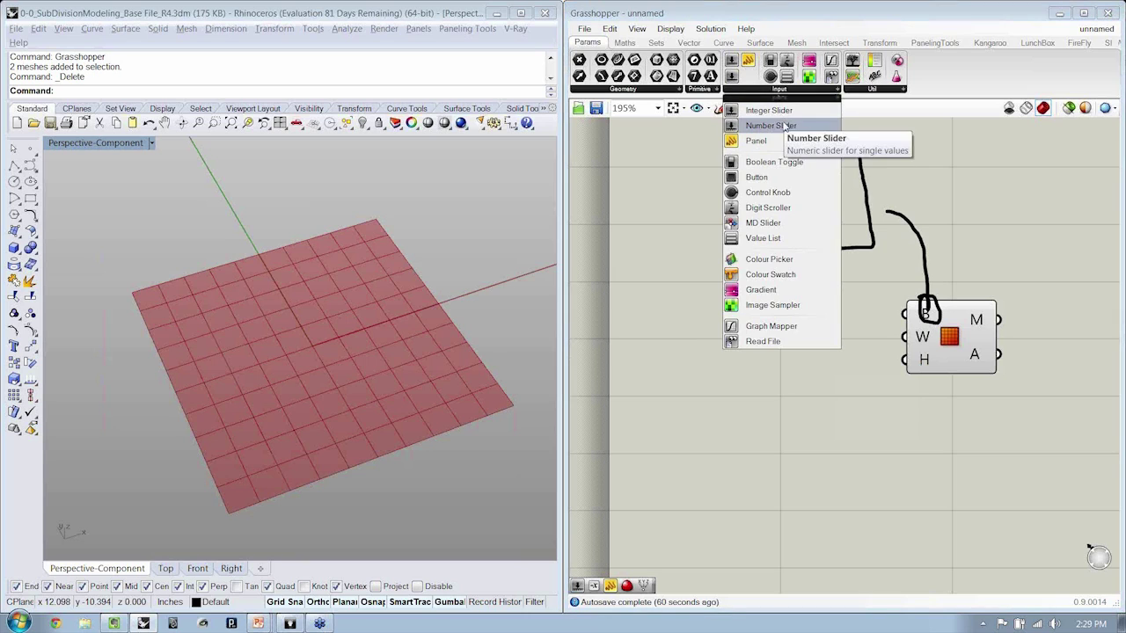
click(770, 126)
click(781, 343)
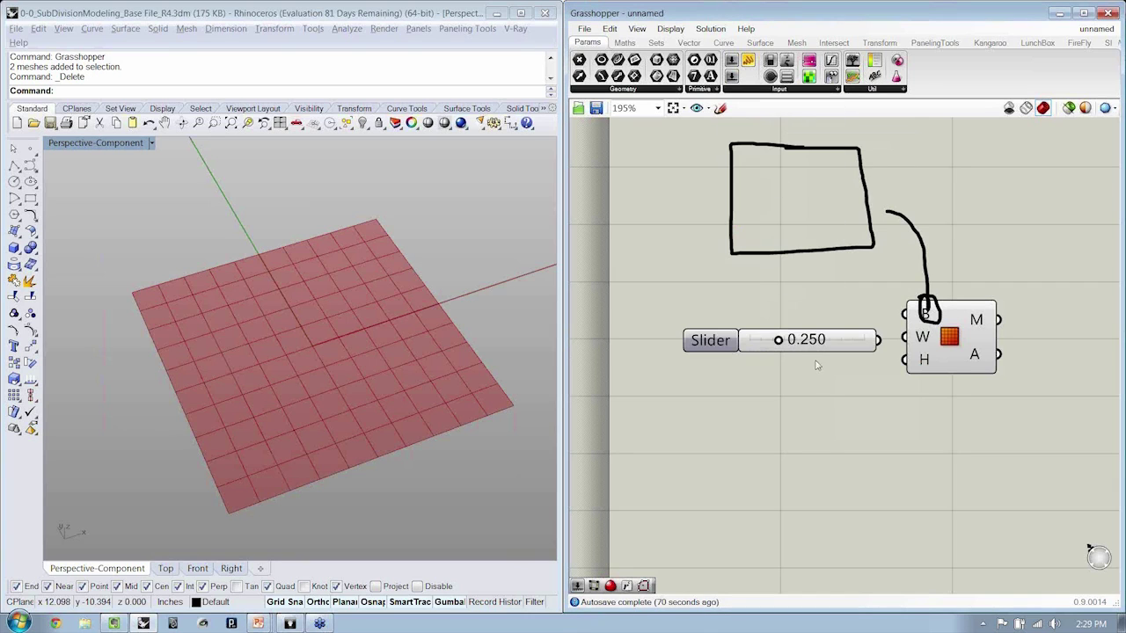
right_drag(817, 372, 801, 381)
Step: Name the slider 'Width Face Count' and move it beside the W input
right_click(706, 354)
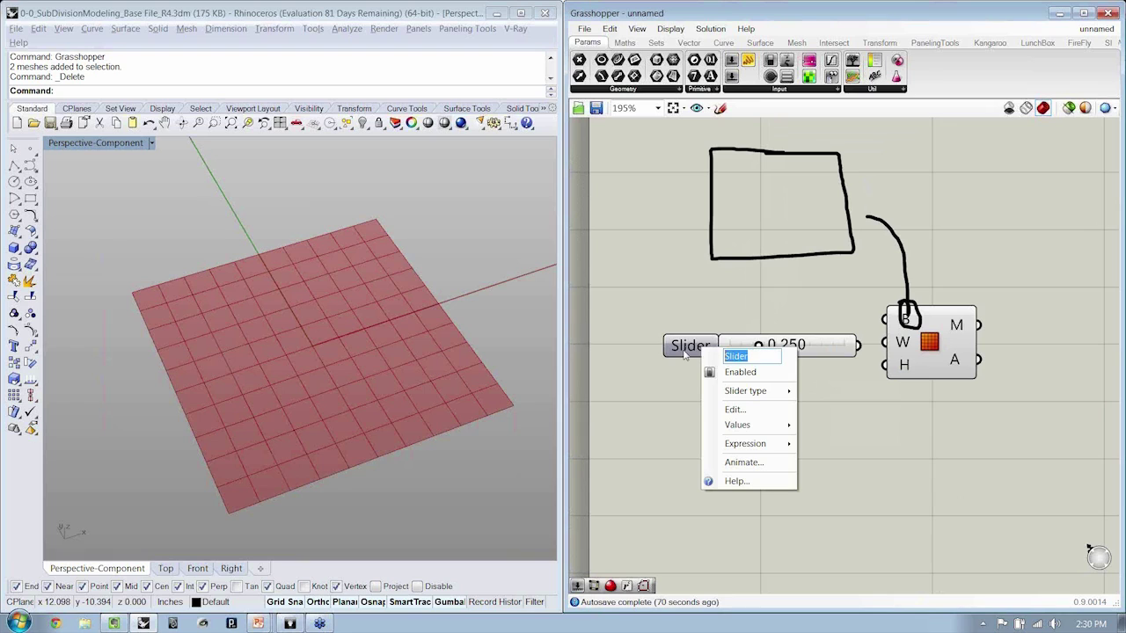
text(Widt)
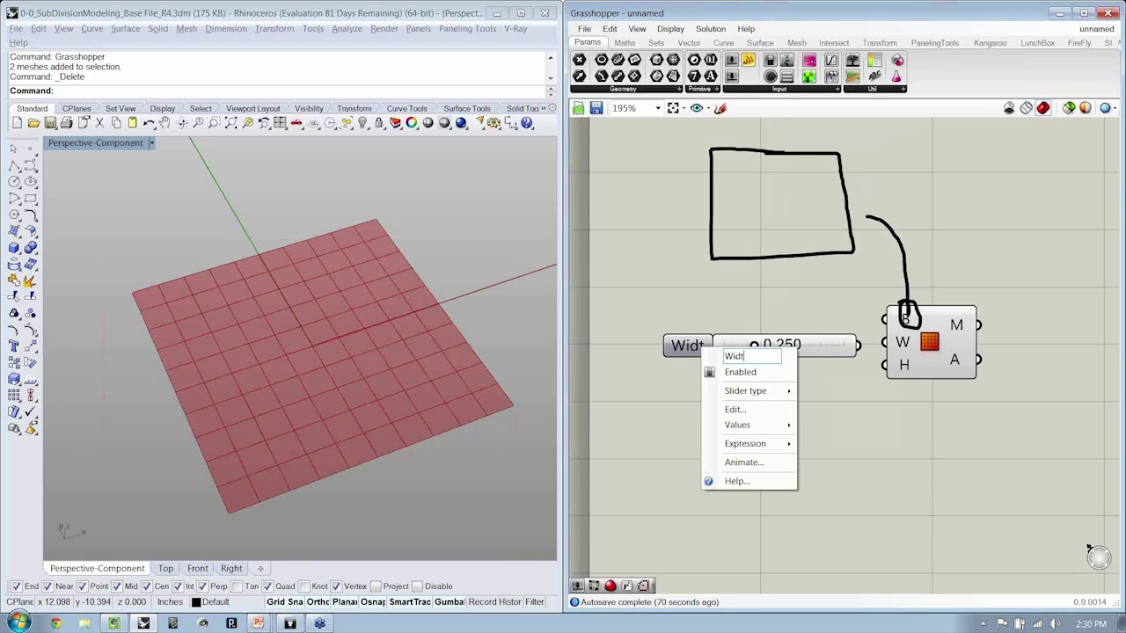
text(h Face Count)
key(Return)
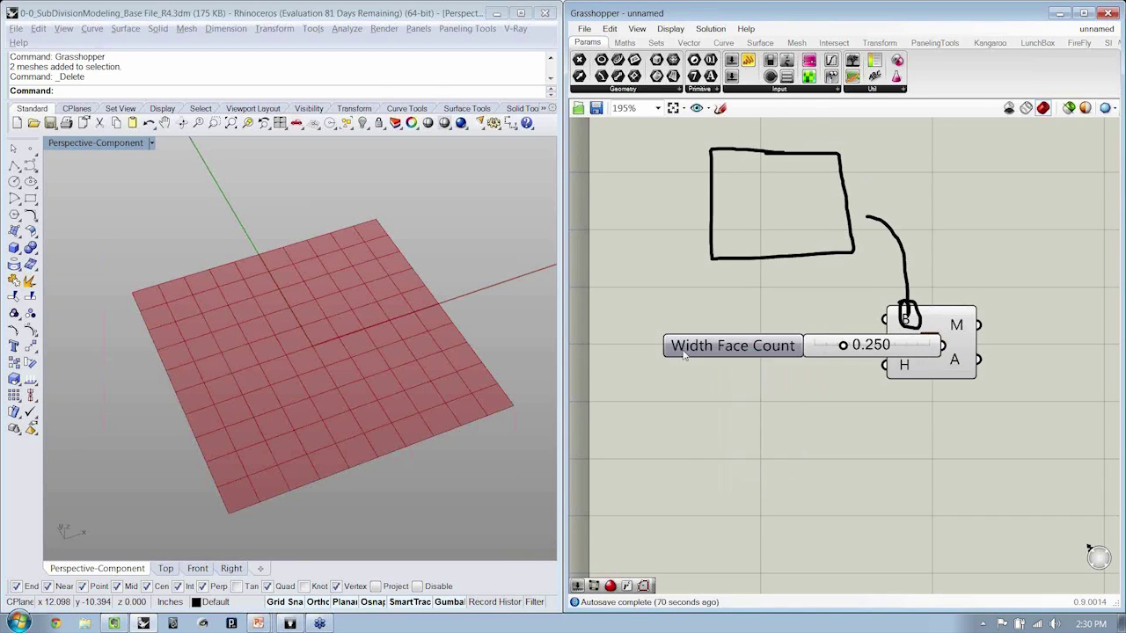
drag(755, 356, 690, 355)
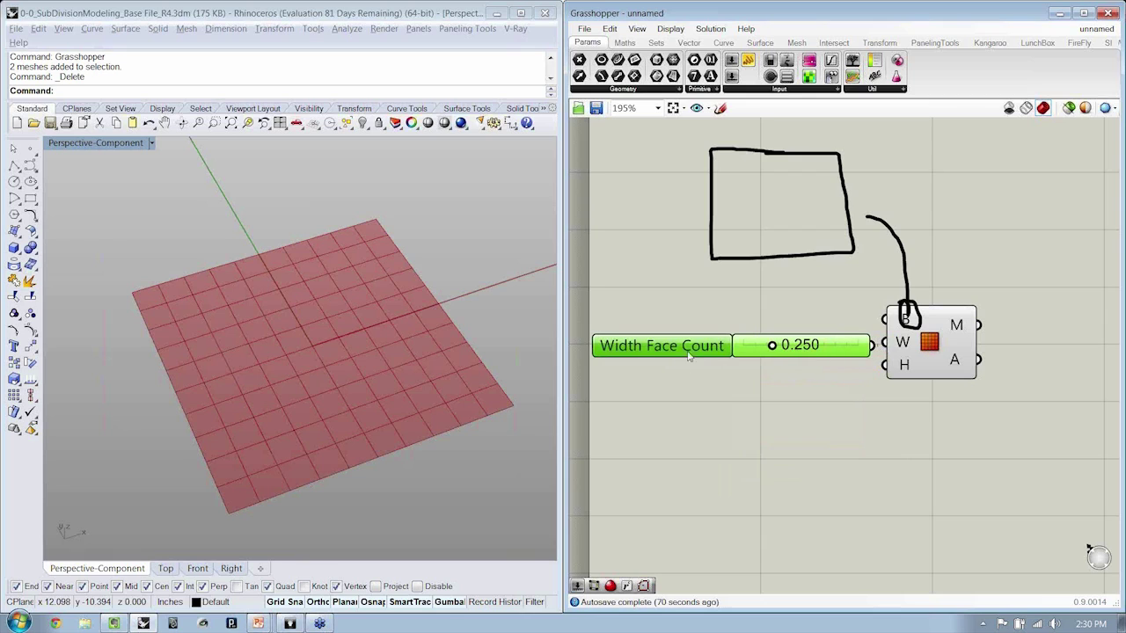
Step: Make the slider whole-number only with minimum 1 and maximum 10
double_click(705, 354)
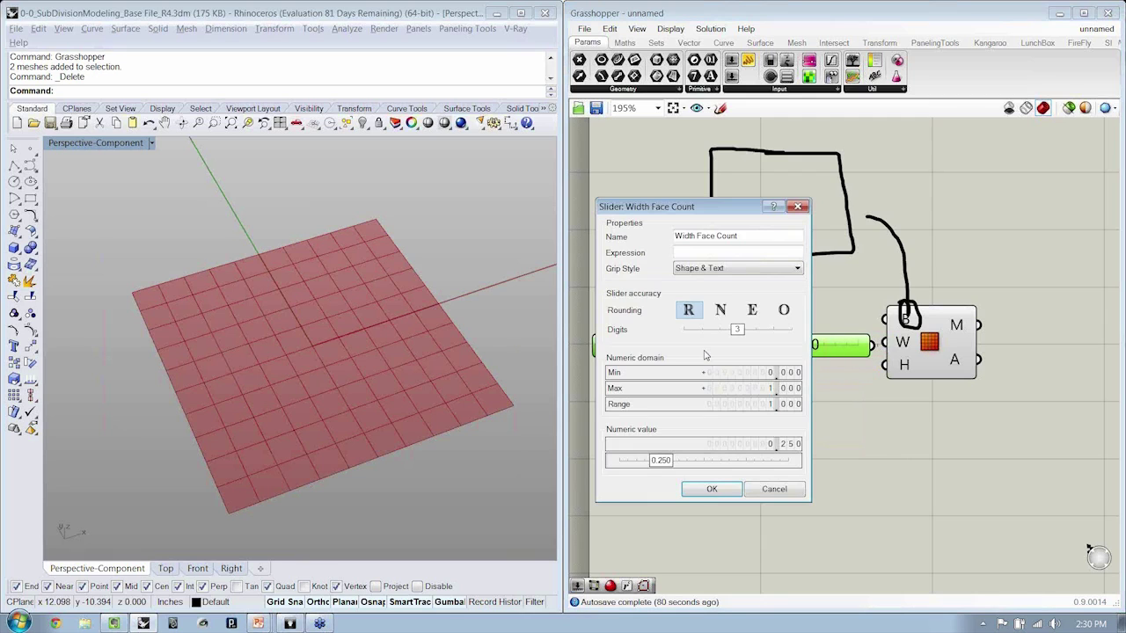
click(729, 315)
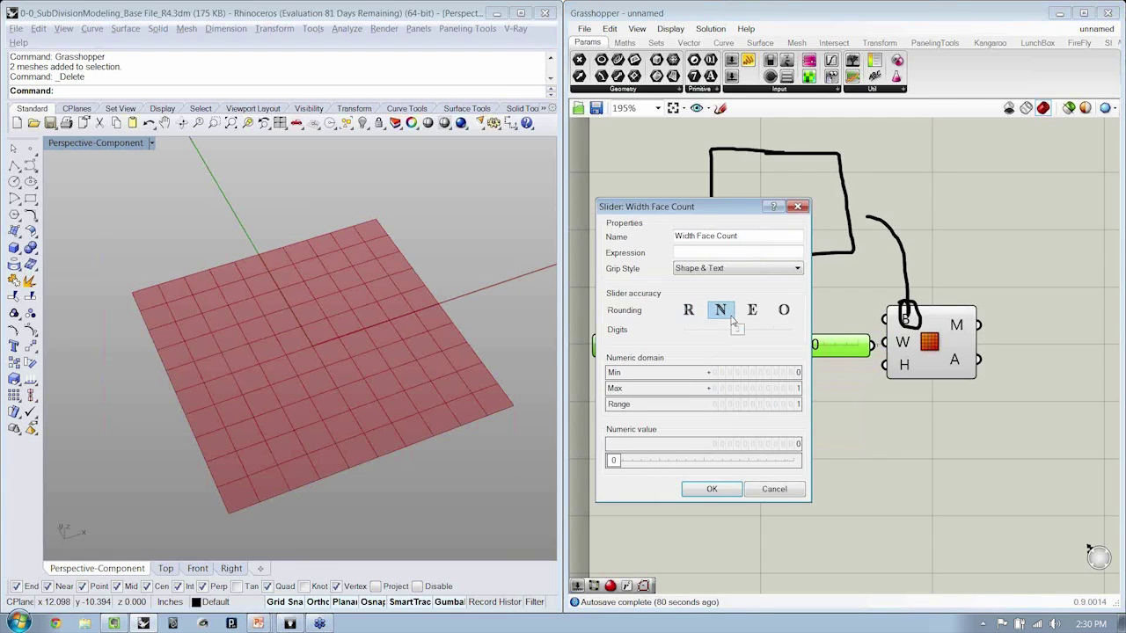
double_click(787, 375)
text(1)
key(Return)
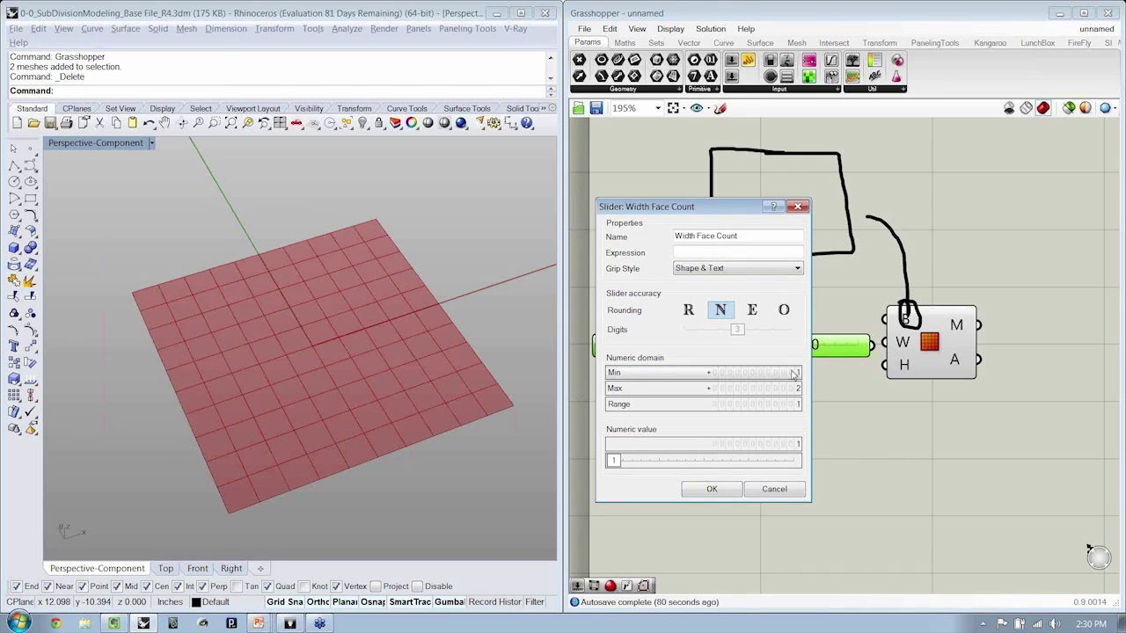
double_click(796, 389)
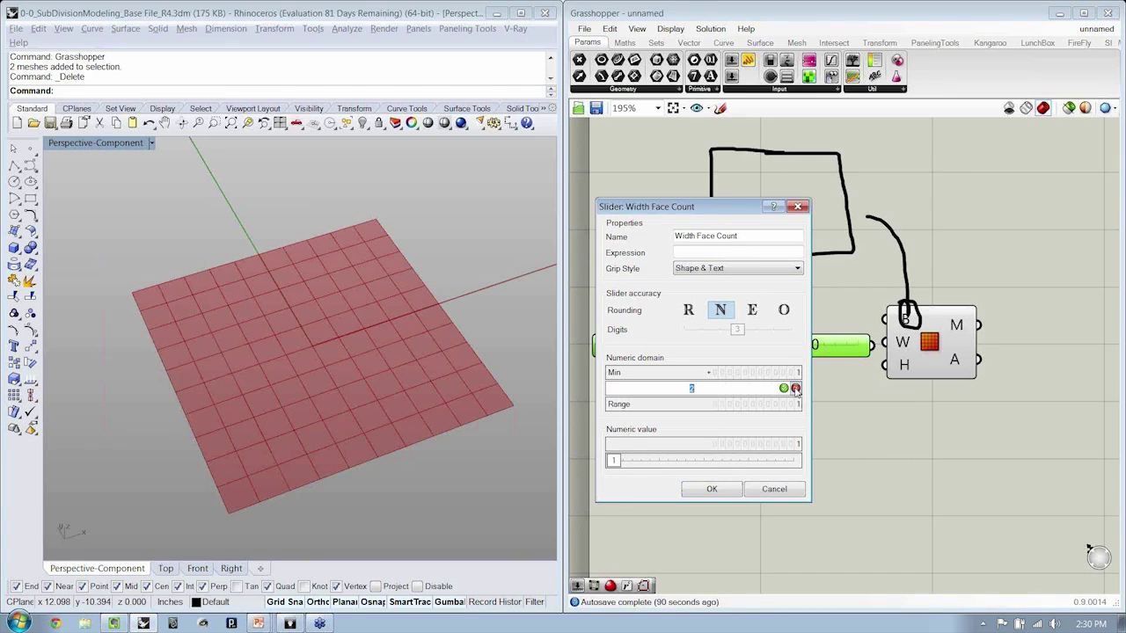
text(10)
key(Return)
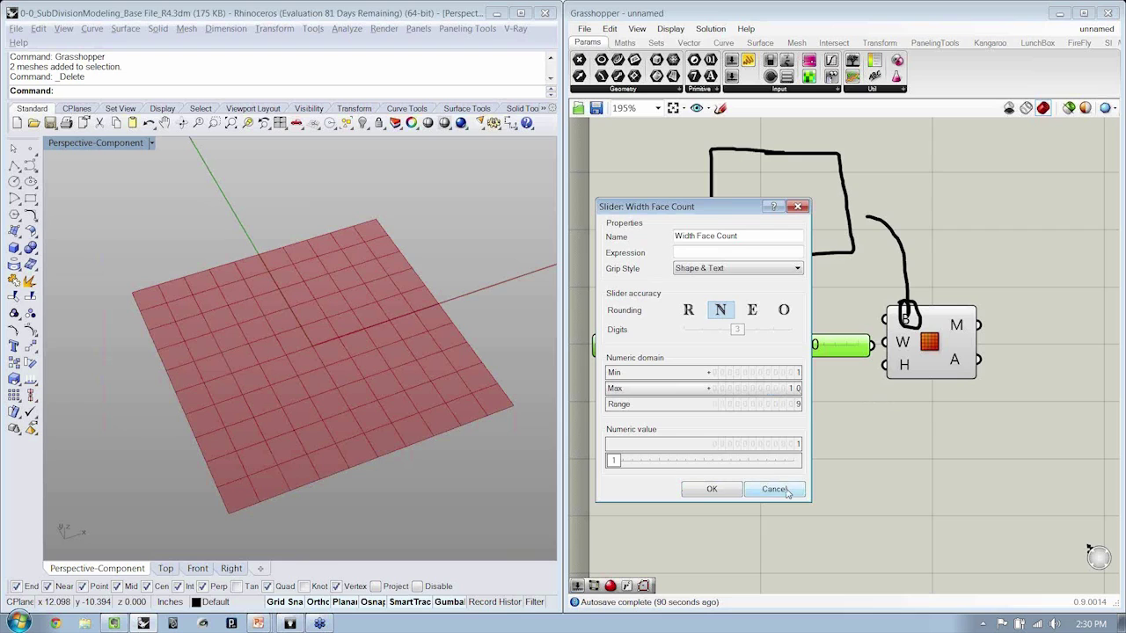
click(732, 491)
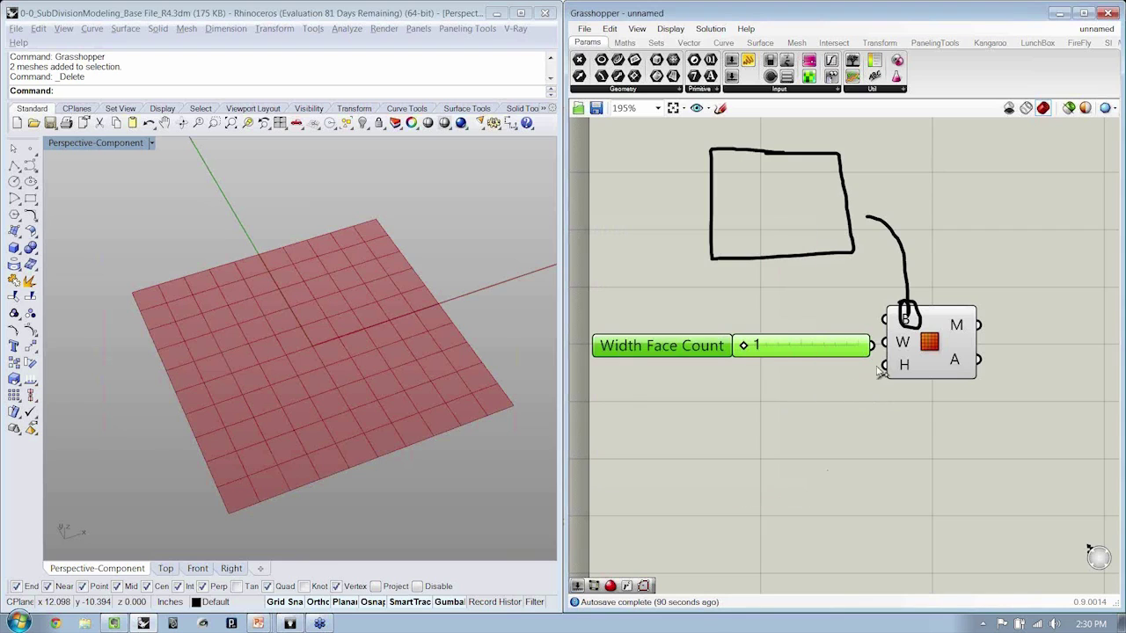
Step: Nudge the Mesh Plane and duplicate the Width Face Count slider just below it
drag(946, 349, 957, 352)
click(906, 236)
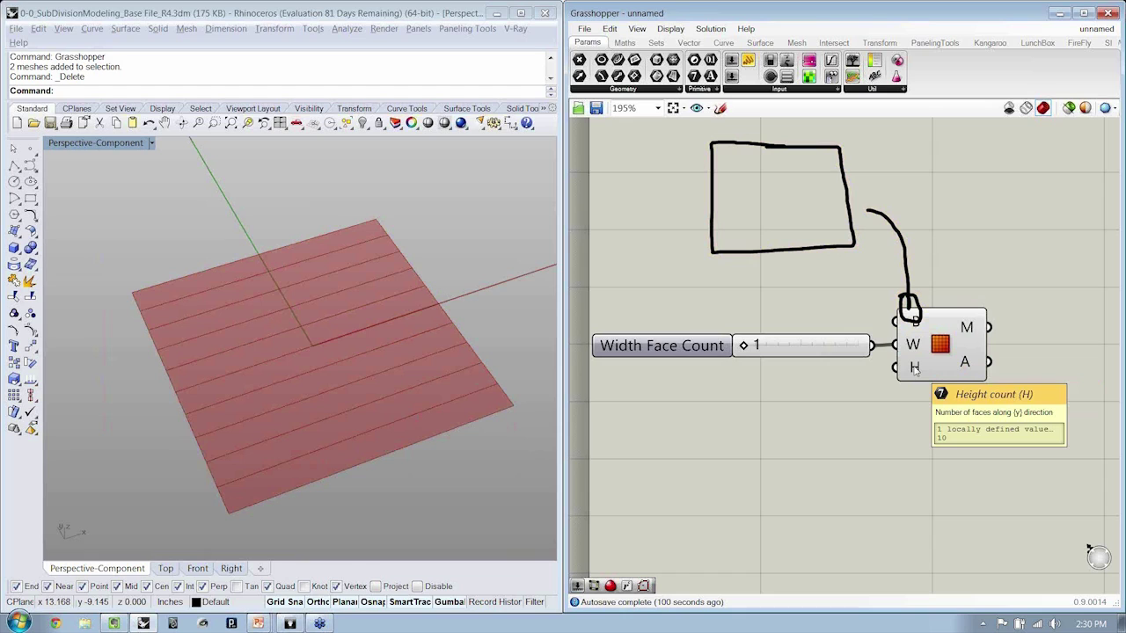
click(810, 346)
drag(813, 350, 817, 379)
Step: Rename the copy 'Height Face Count' and wire it to the Mesh Plane's H input
right_click(651, 385)
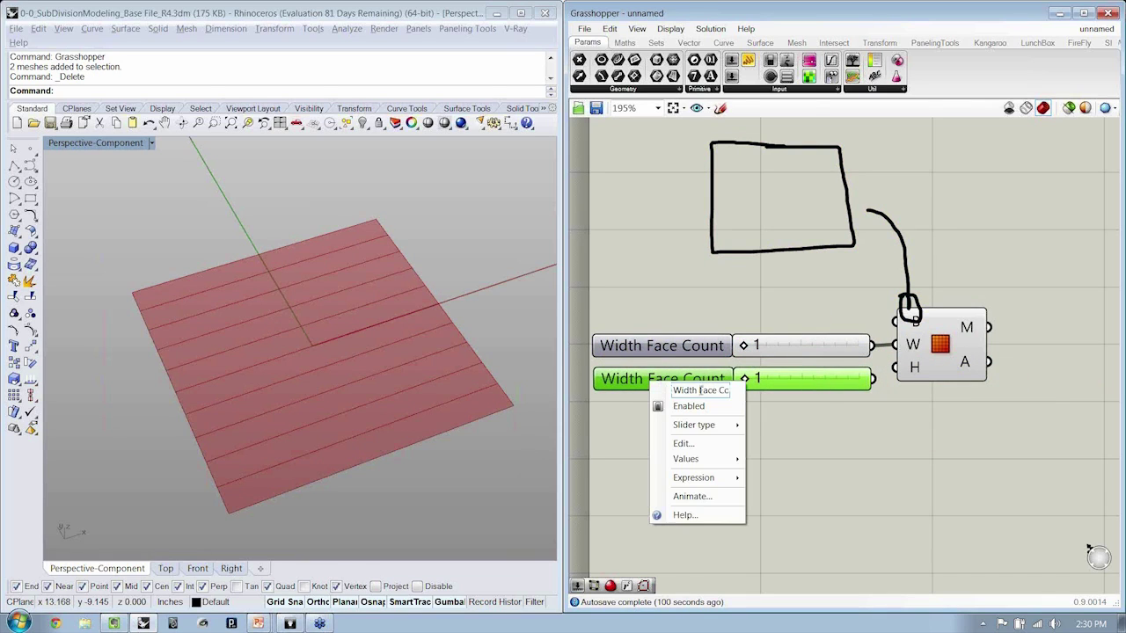
drag(695, 394, 605, 395)
text(Height)
key(Return)
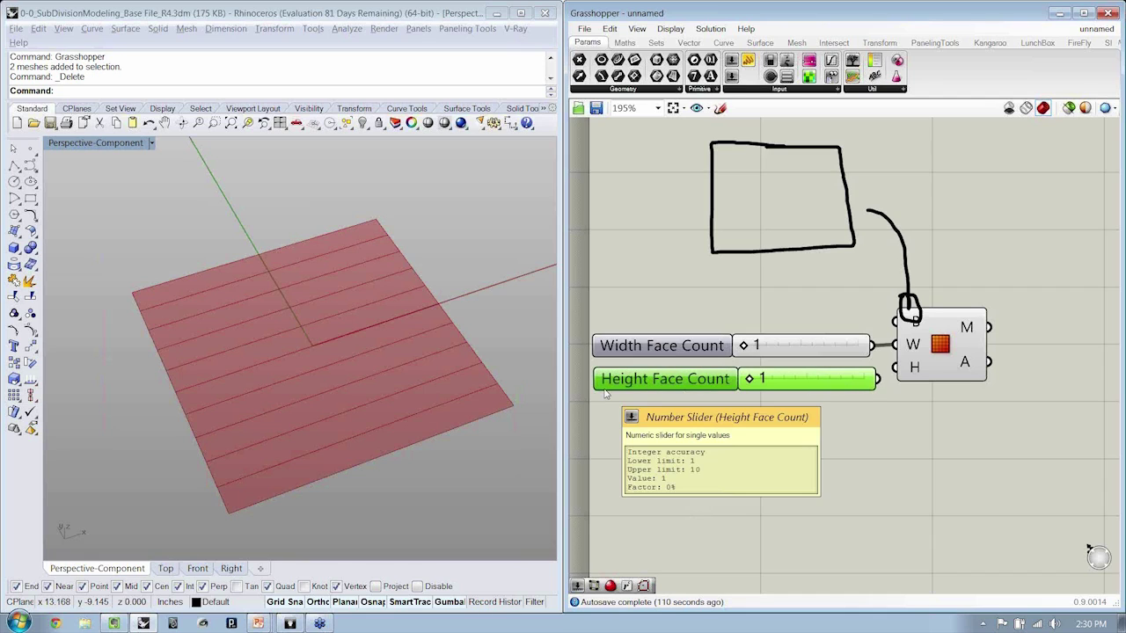
drag(877, 379, 895, 367)
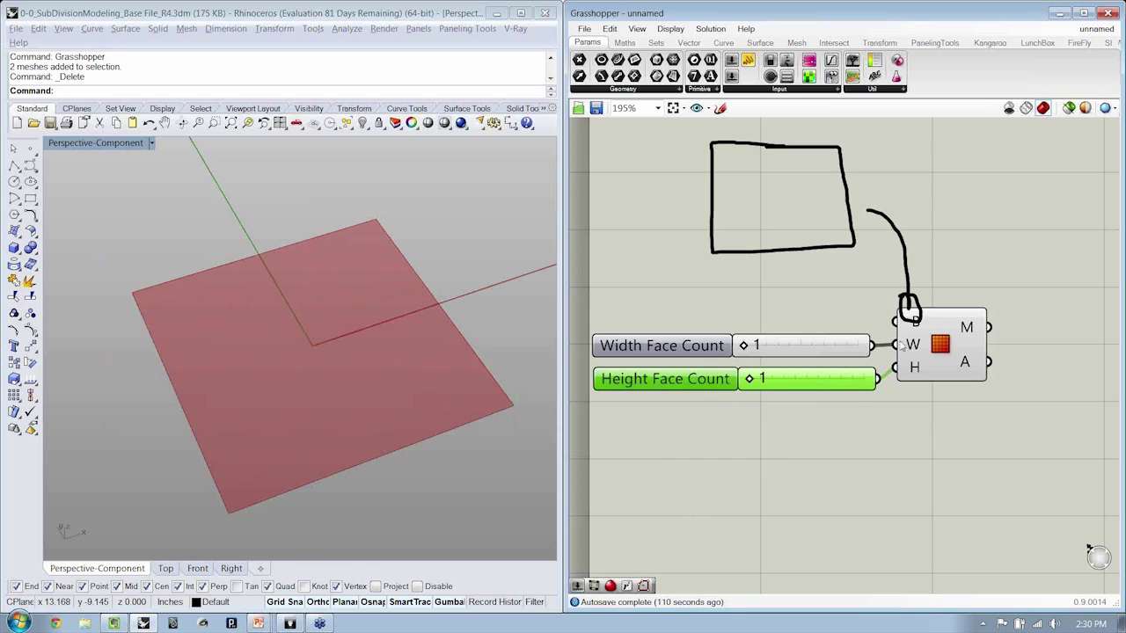
mouse_move(915, 350)
Step: Set both face count sliders to 3 for a 3 × 3 mesh grid
drag(744, 347, 806, 346)
drag(749, 380, 774, 379)
drag(807, 346, 747, 436)
drag(669, 348, 677, 347)
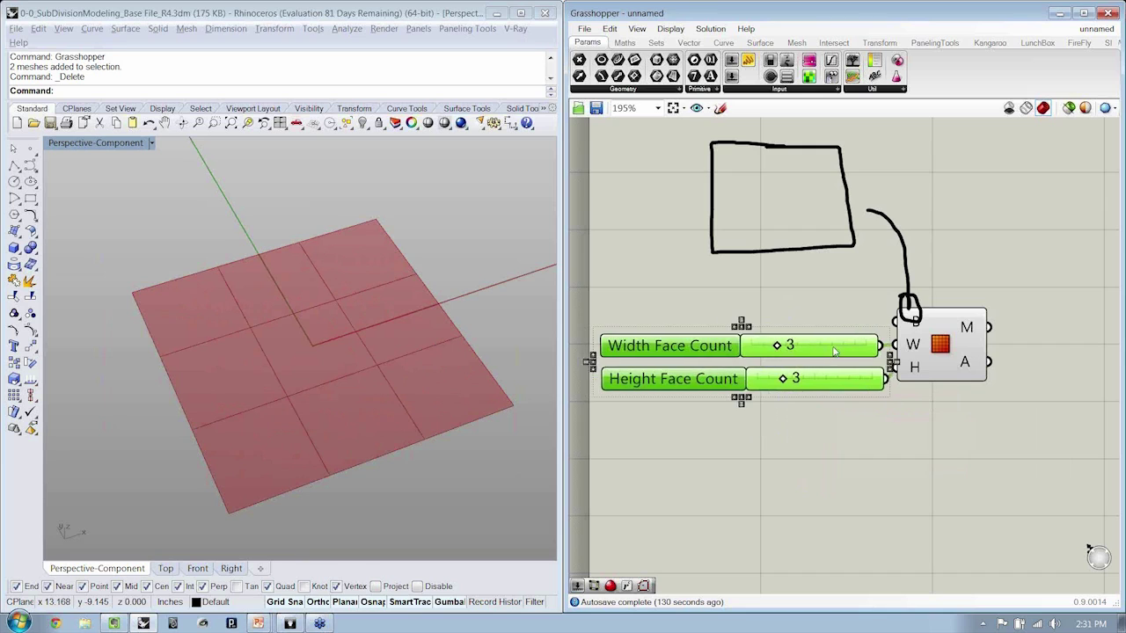
click(939, 422)
right_drag(939, 347, 871, 356)
click(871, 354)
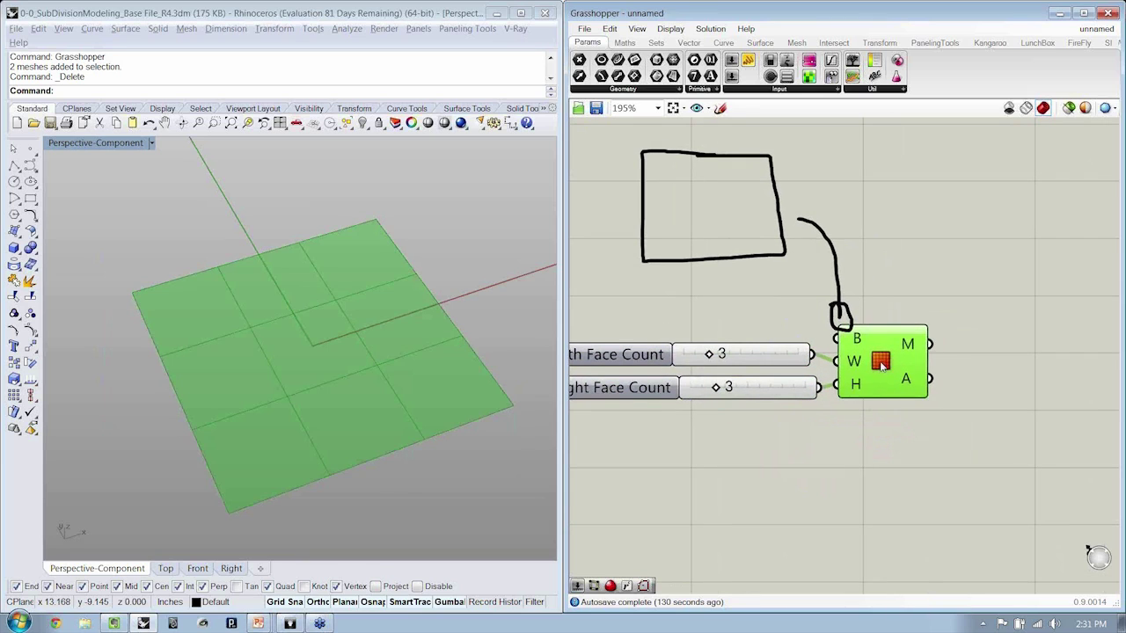
click(953, 384)
right_drag(953, 385, 948, 419)
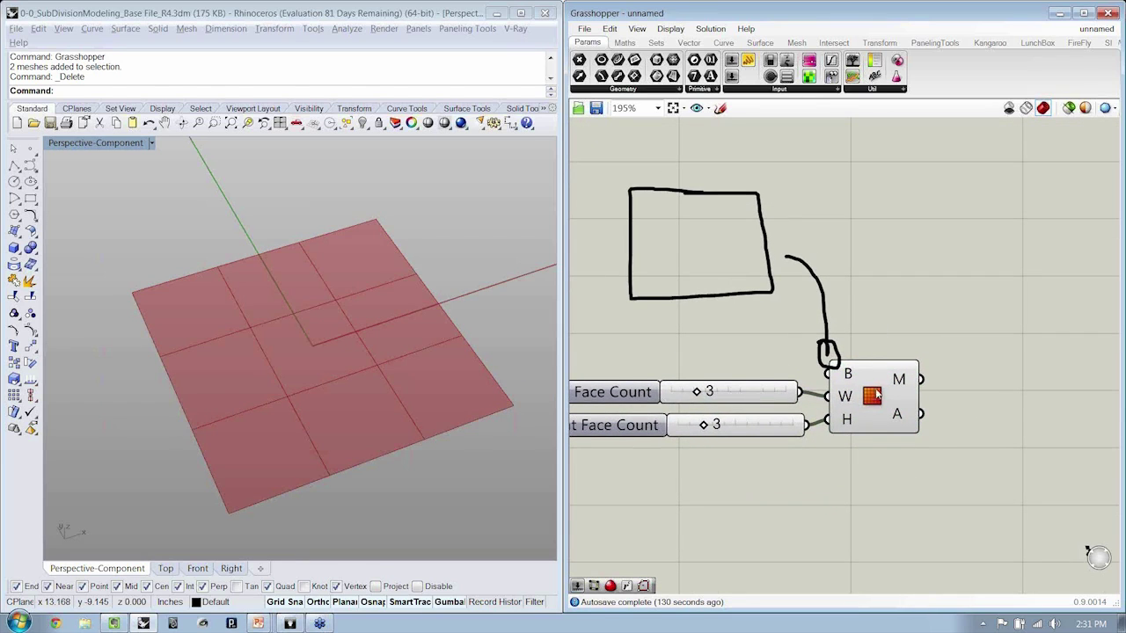
scroll(876, 395, down, 4)
right_drag(866, 342, 864, 317)
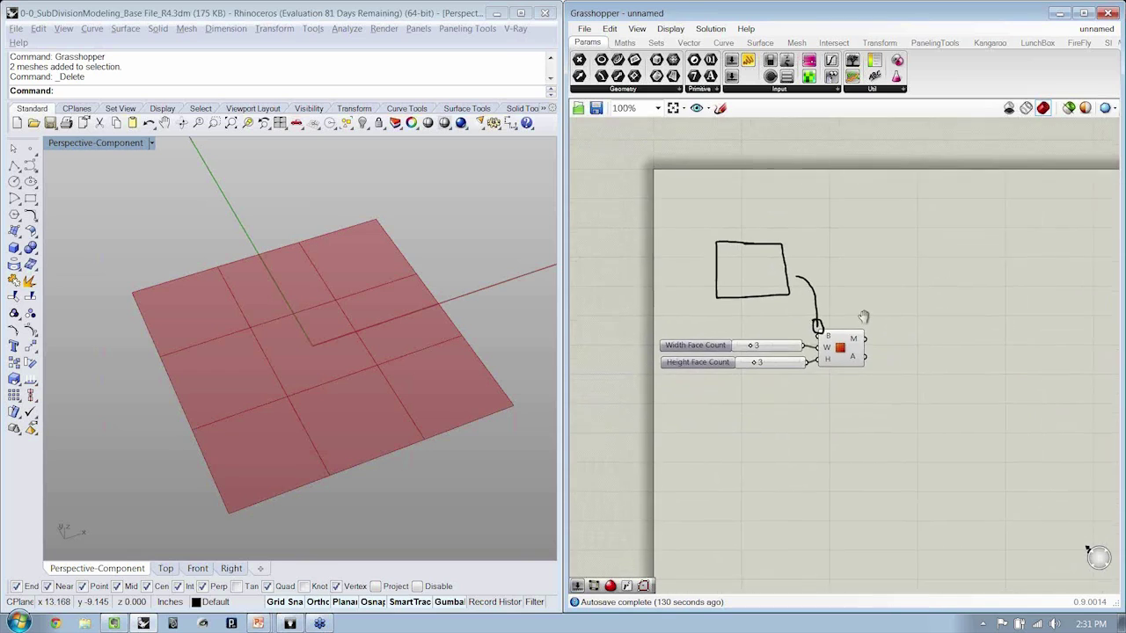
scroll(818, 327, up, 1)
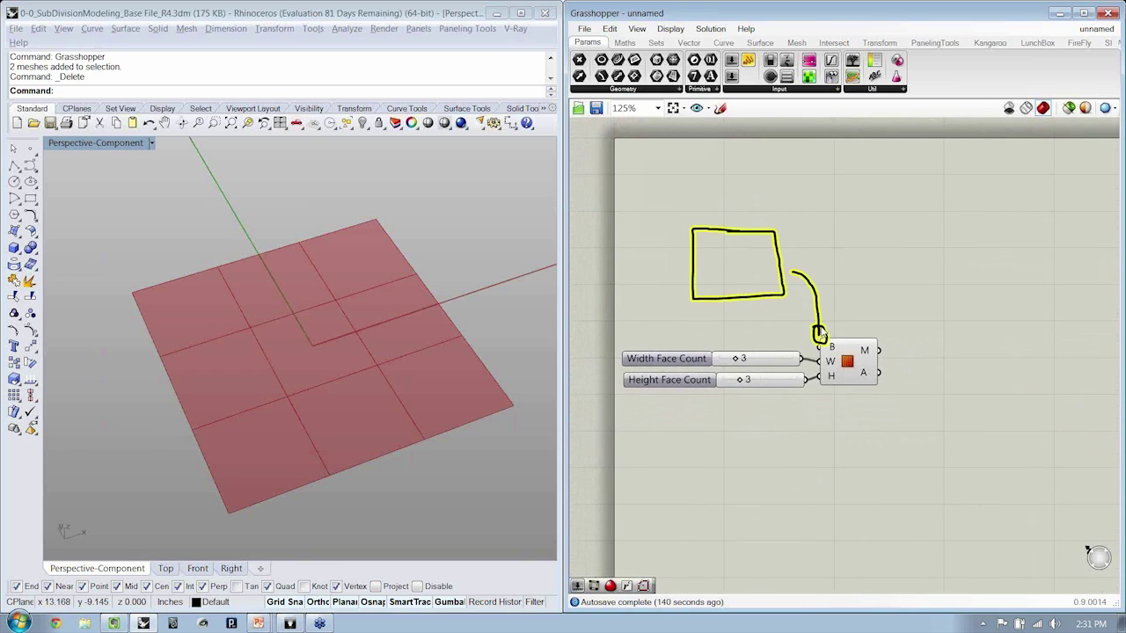
Step: Delete the sketch and place a Rectangle component from Curve > Primitive above the Mesh Plane
key(Delete)
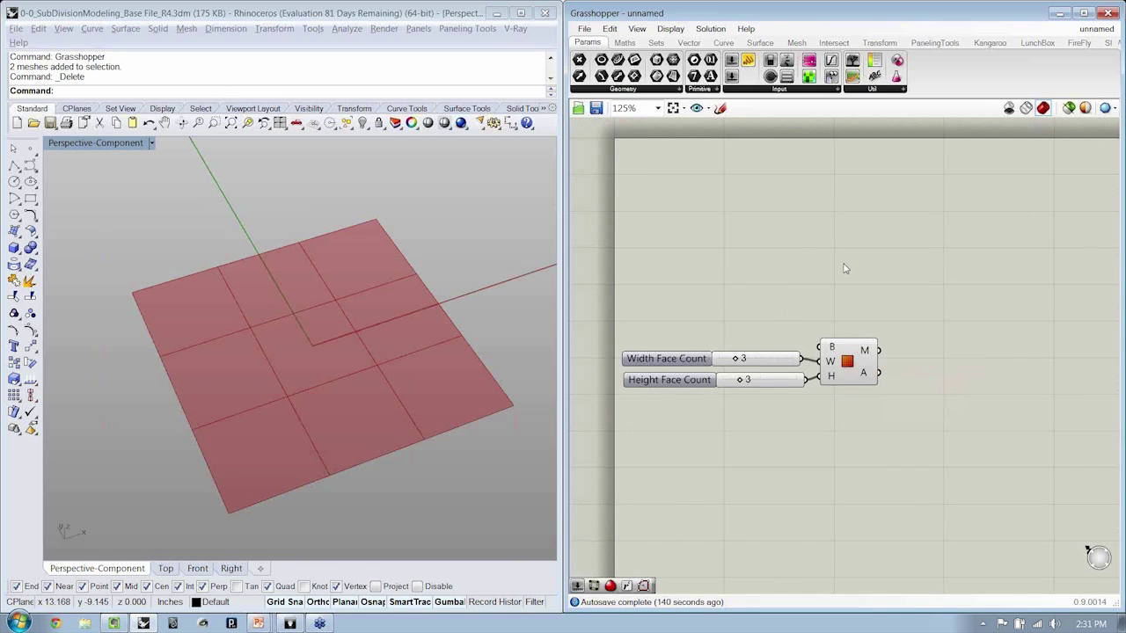
click(731, 43)
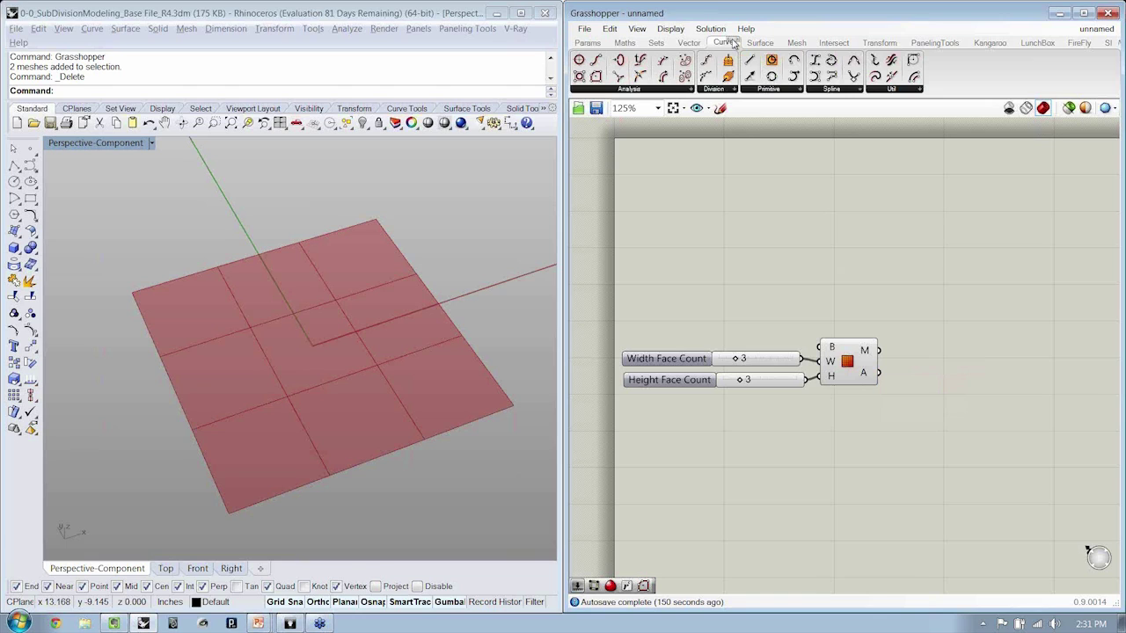
click(801, 90)
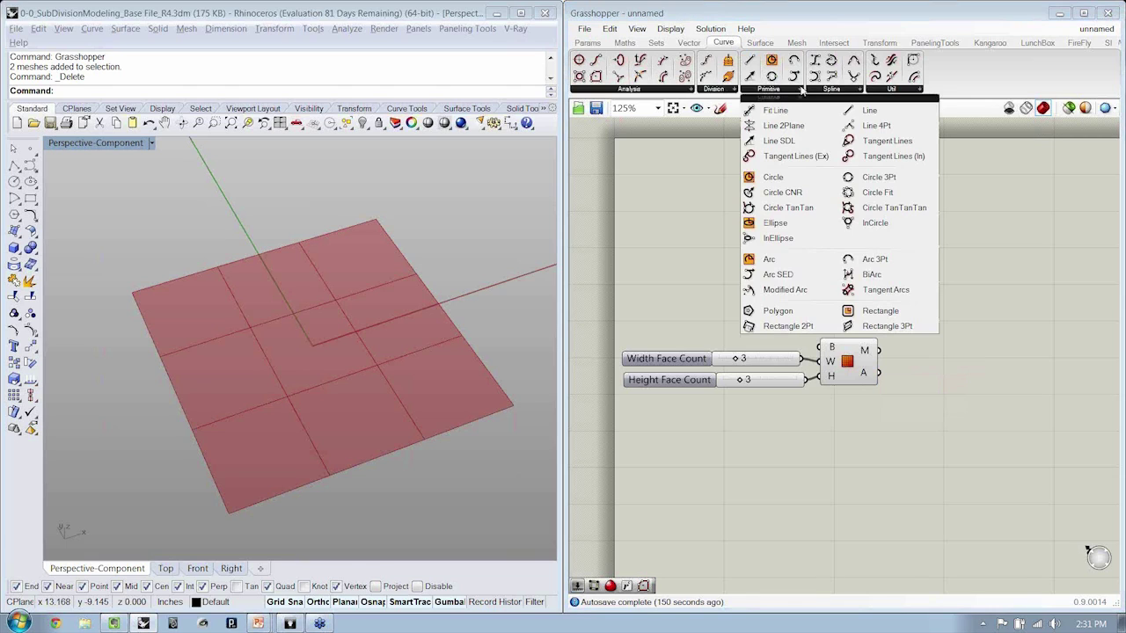
click(877, 313)
click(765, 299)
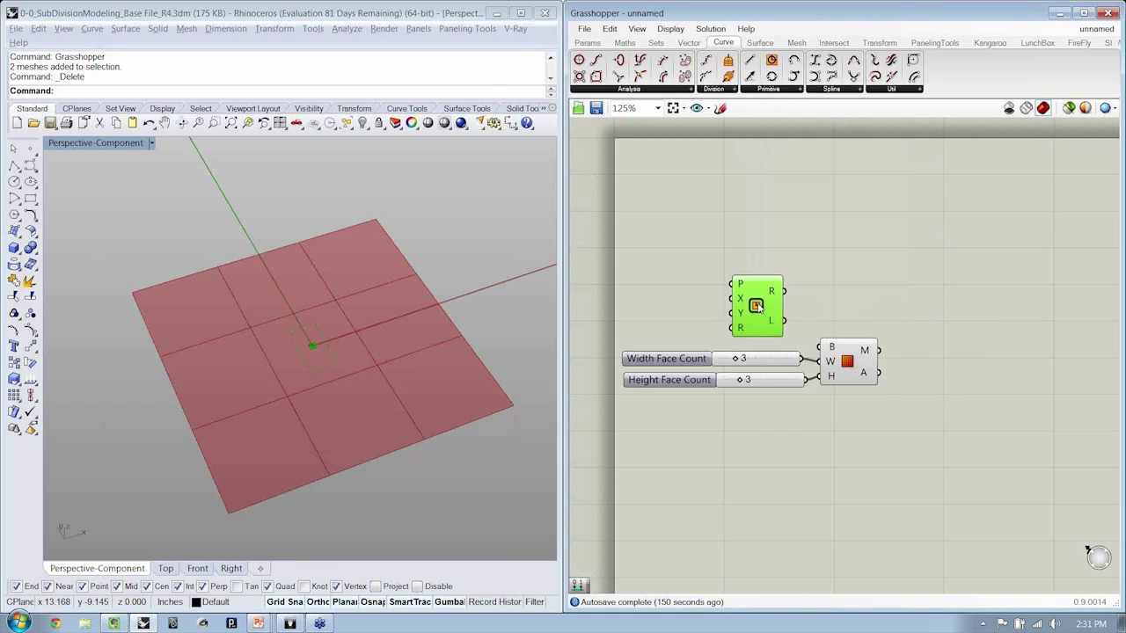
scroll(862, 291, up, 1)
click(904, 285)
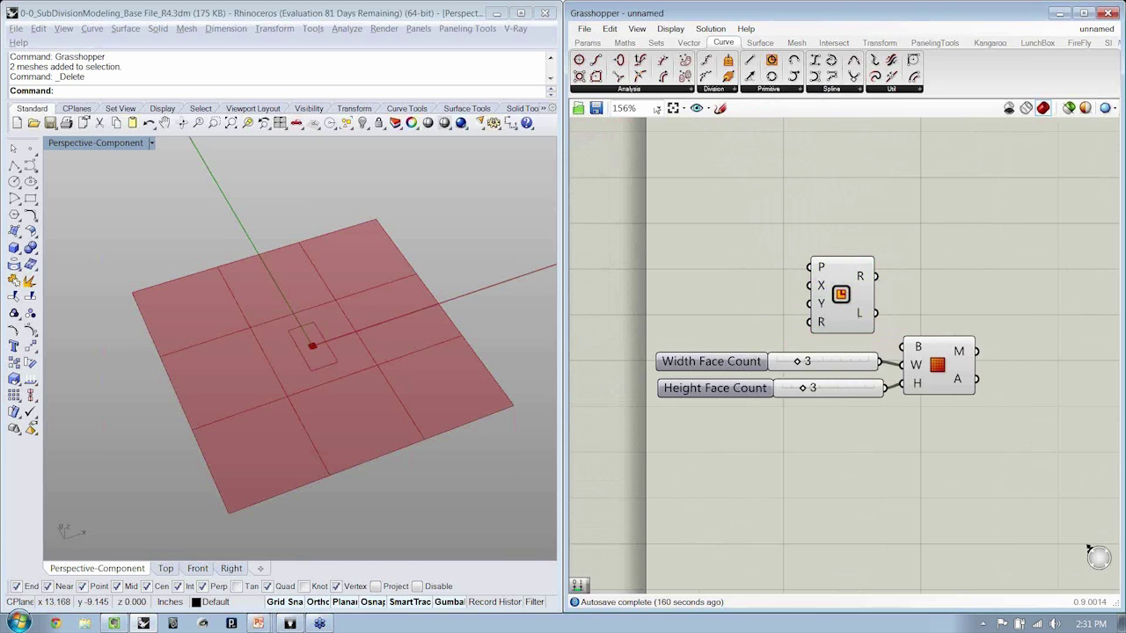
Step: Add two number sliders above the Rectangle, named xDim and yDim
click(588, 42)
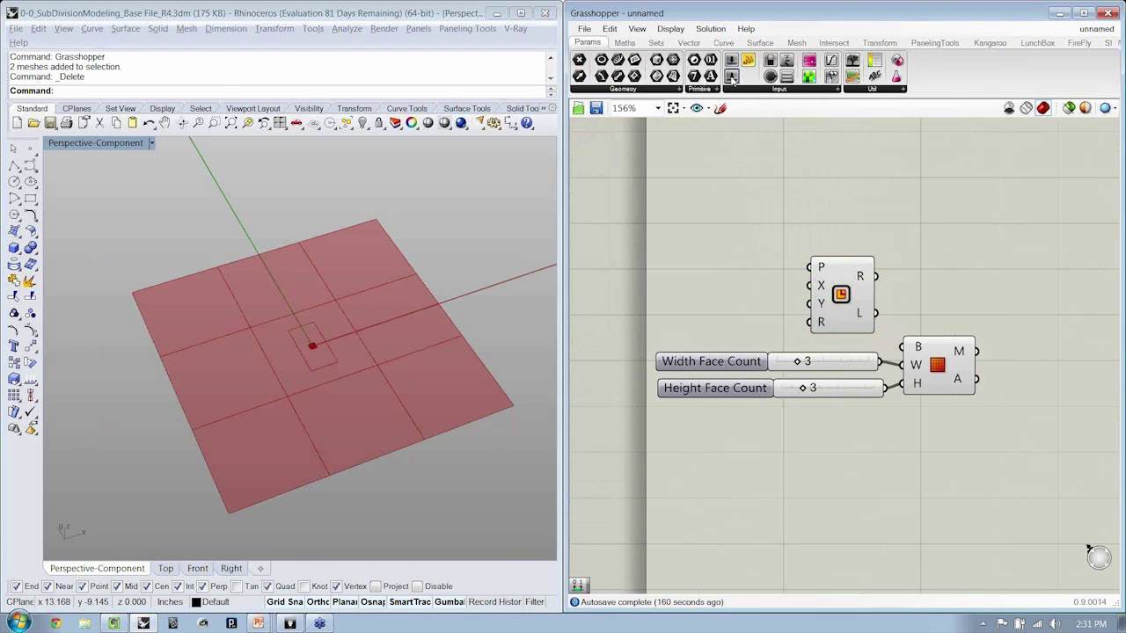
drag(731, 80, 667, 251)
right_click(669, 253)
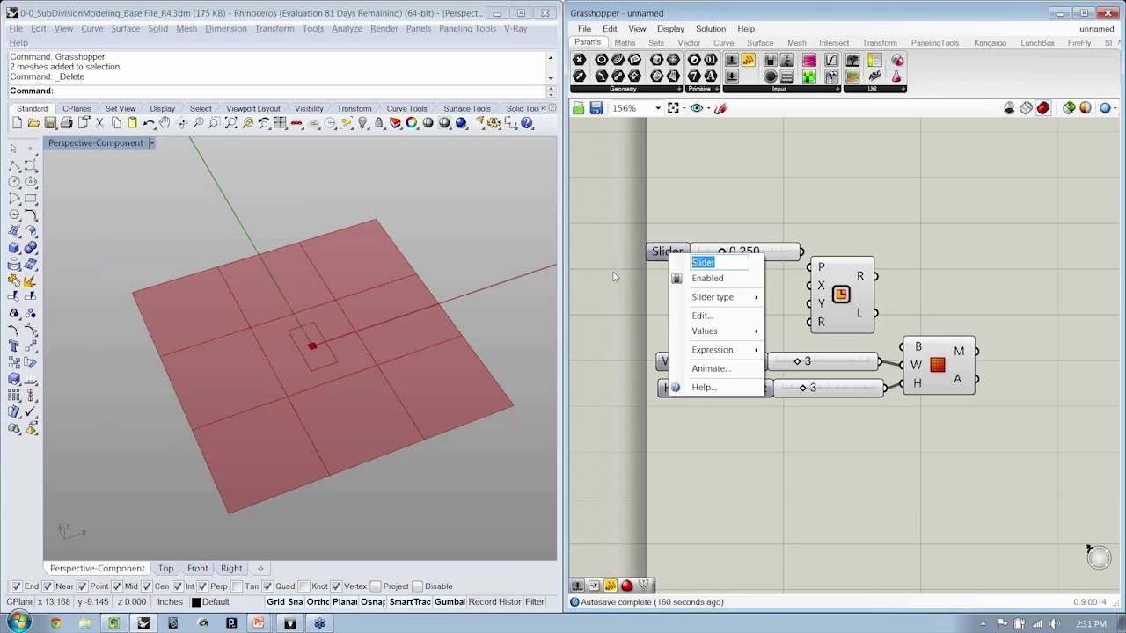
text(xDim)
key(Return)
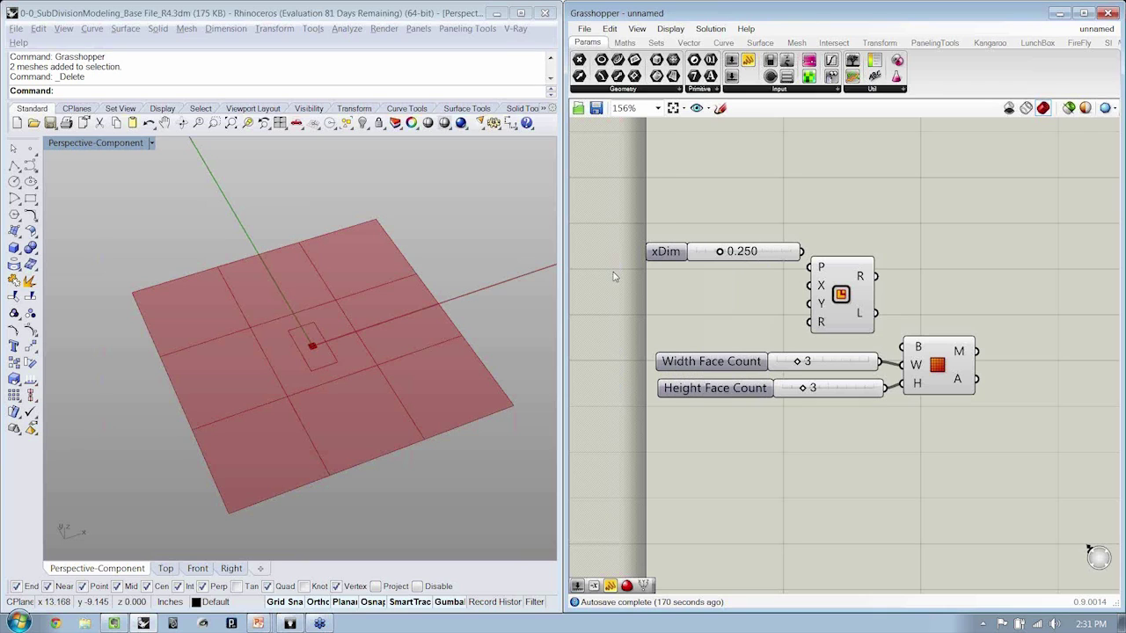
click(666, 253)
alt+drag(665, 252, 674, 280)
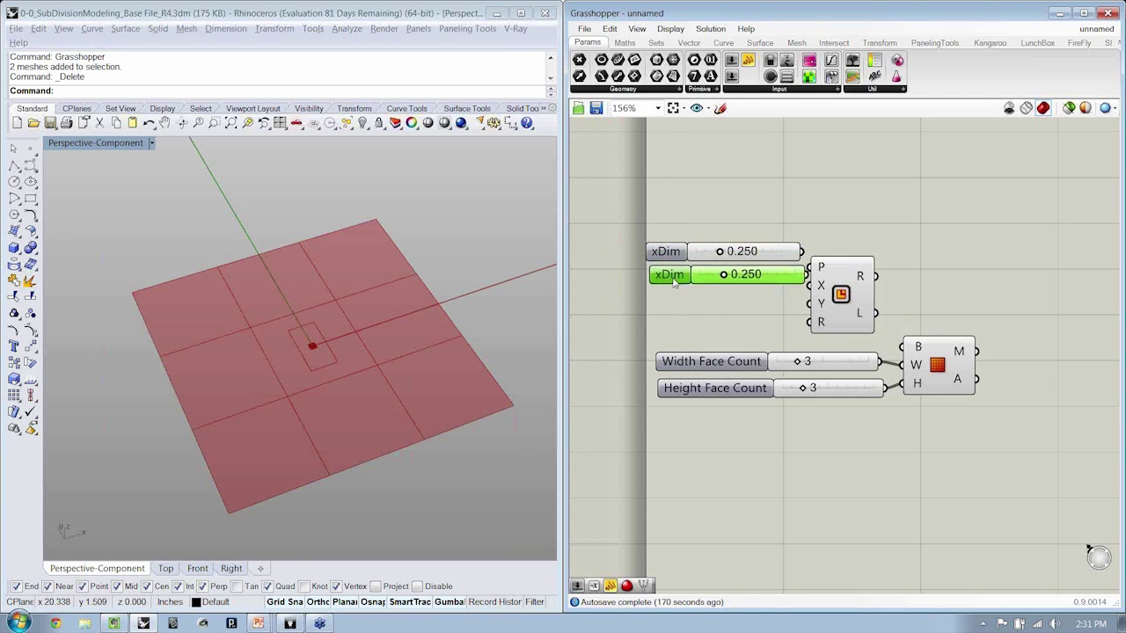
right_click(674, 280)
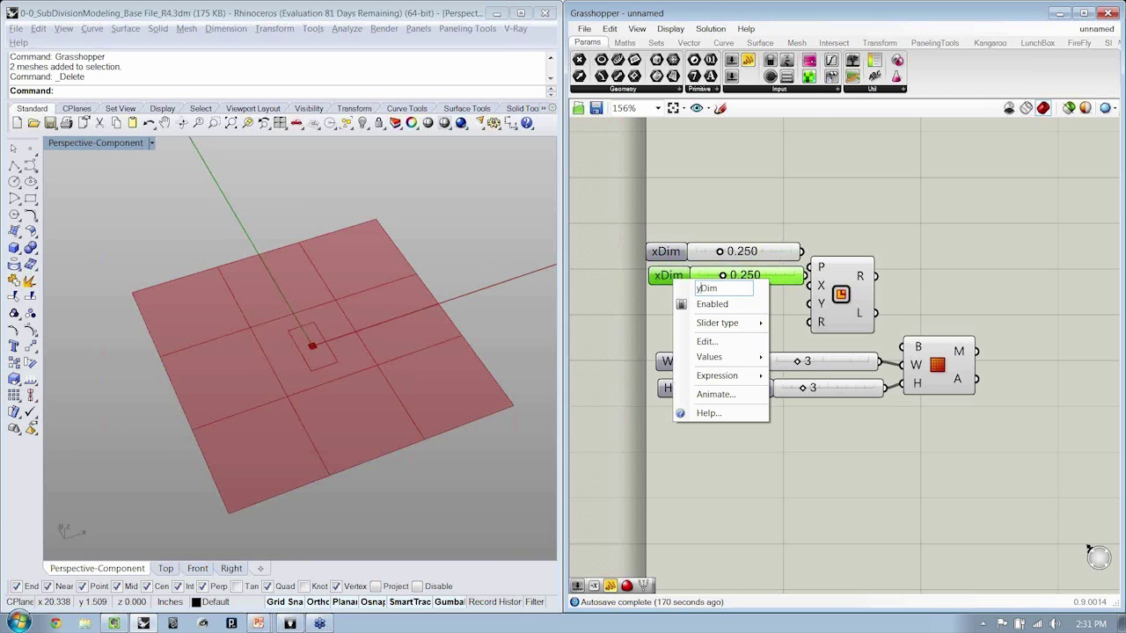
text(y)
key(Return)
Step: Wire xDim into the Rectangle's X input and yDim into its Y input
scroll(804, 327, up, 2)
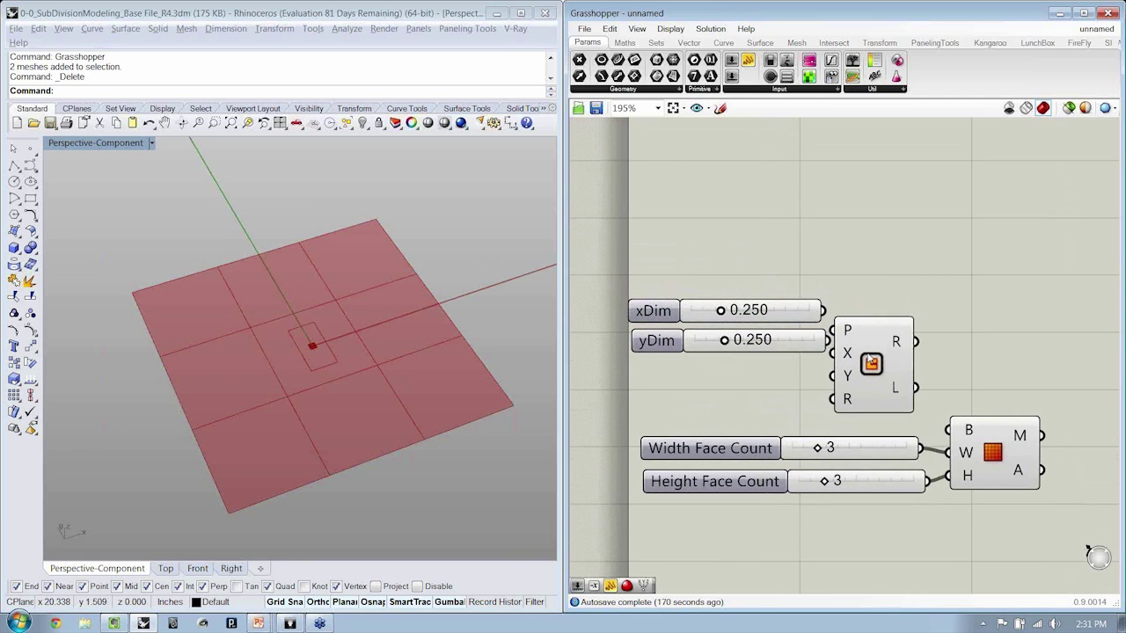
drag(874, 357, 894, 322)
scroll(793, 352, up, 2)
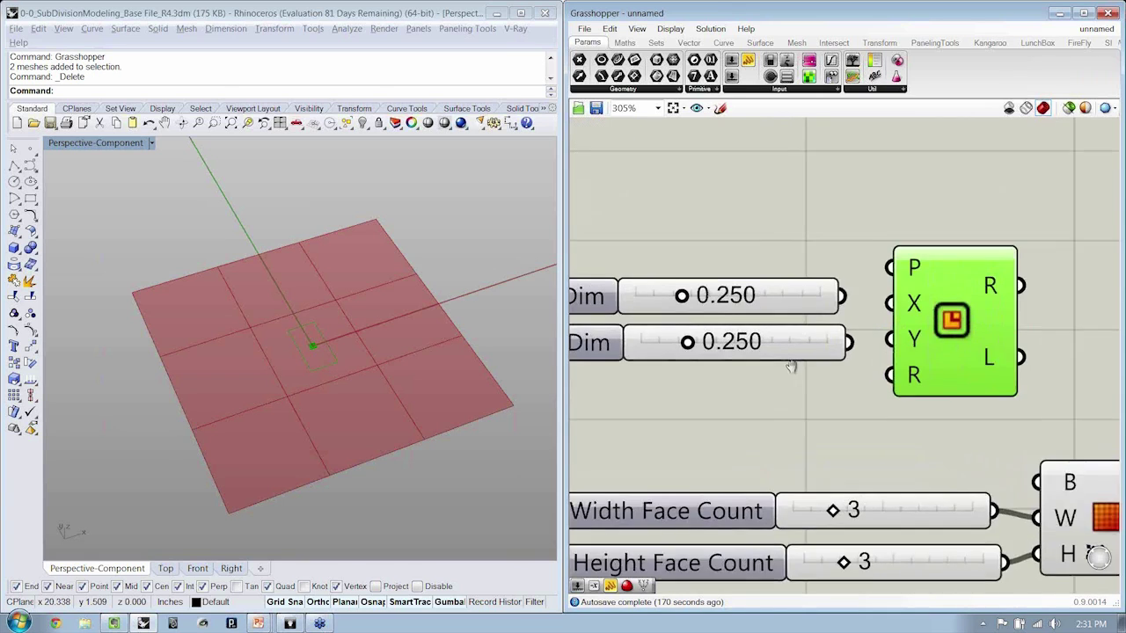
right_drag(792, 367, 848, 378)
click(657, 309)
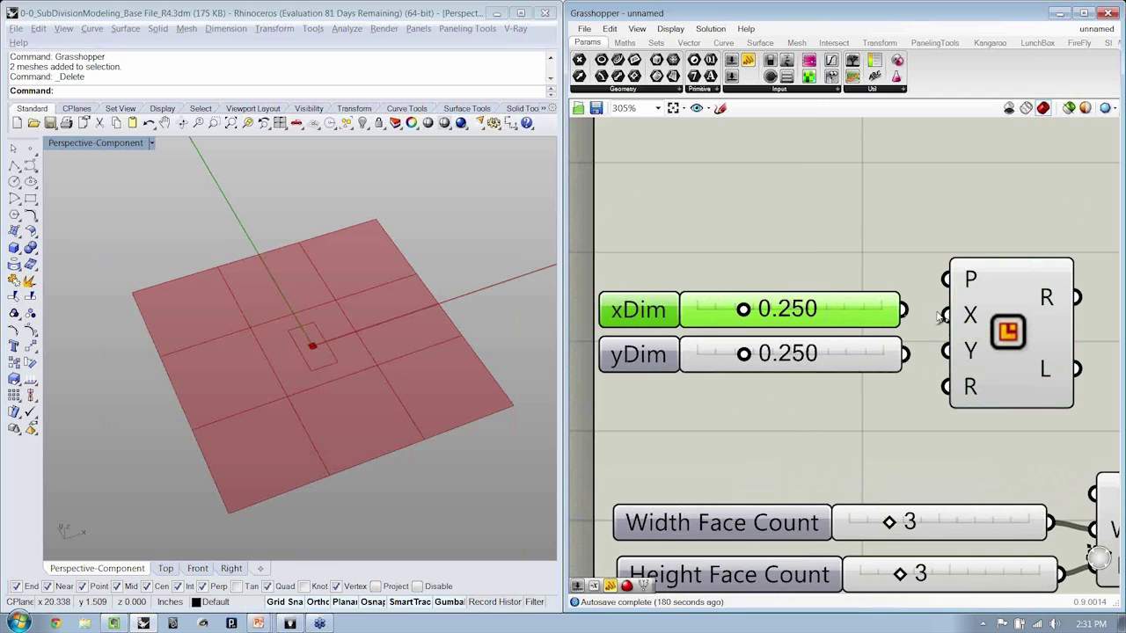
drag(941, 315, 905, 310)
drag(946, 351, 906, 354)
Step: Select the Rectangle and orbit Rhino to view the tiny 0.25 × 0.25 rectangle
scroll(891, 409, down, 1)
click(915, 372)
right_drag(452, 370, 319, 343)
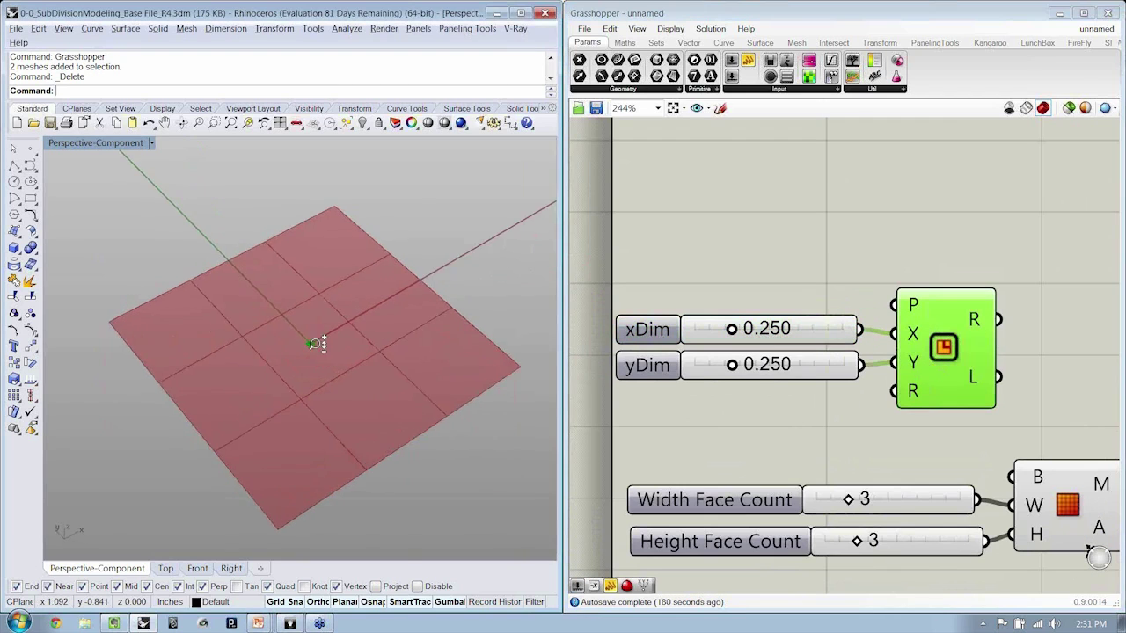
scroll(318, 343, up, 5)
right_drag(742, 399, 776, 413)
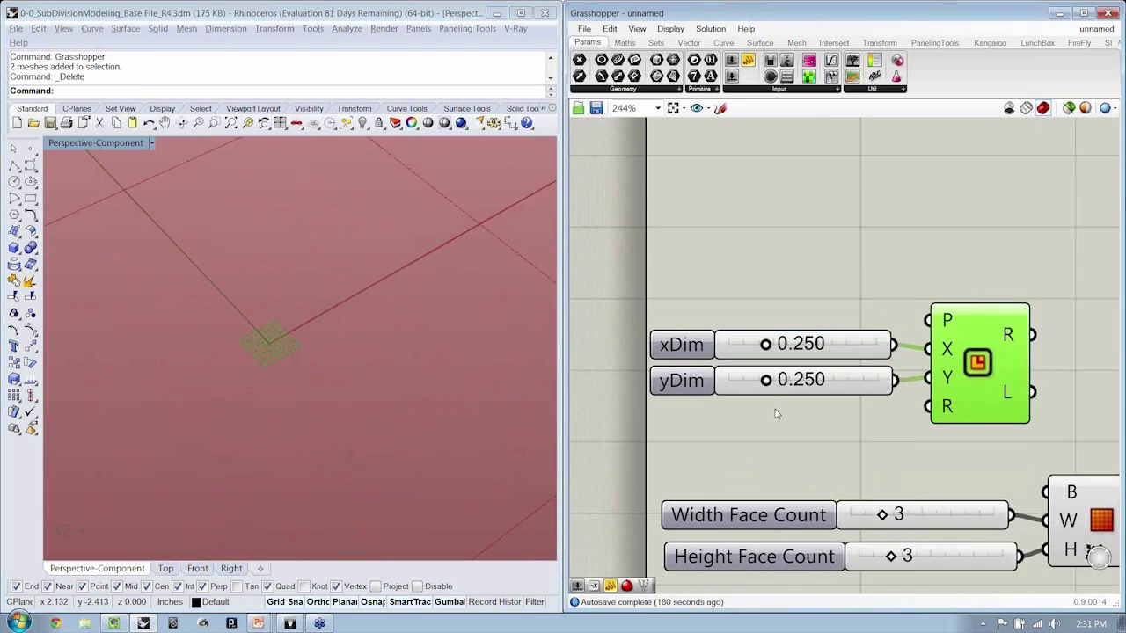
Step: Set the xDim slider range to 1–4 with one decimal digit
double_click(703, 354)
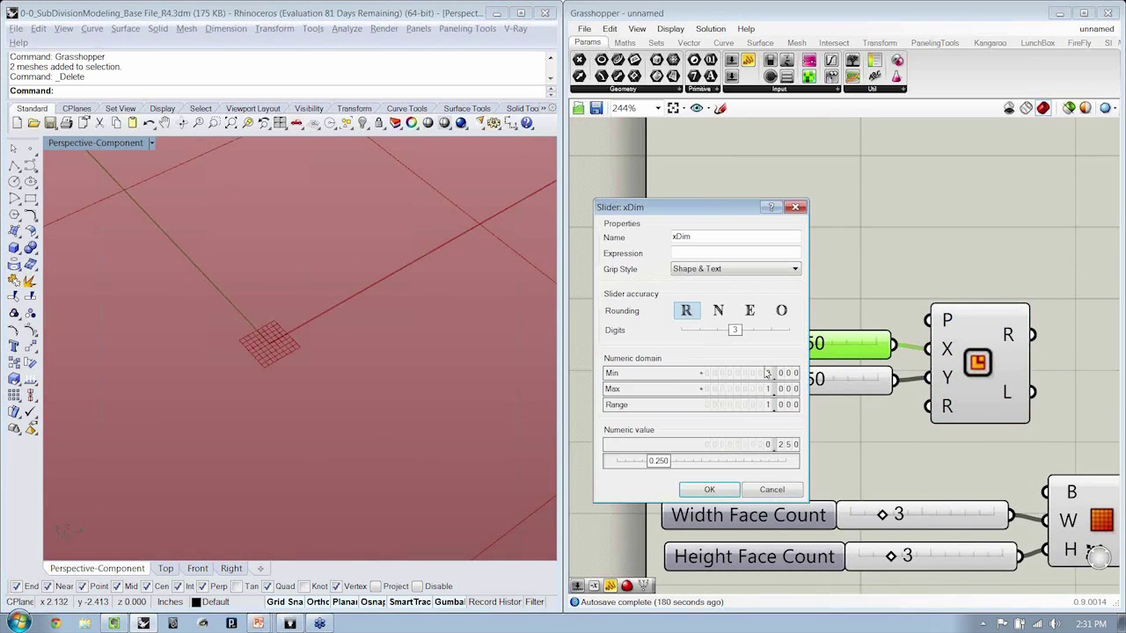
scroll(767, 373, up, 1)
double_click(773, 389)
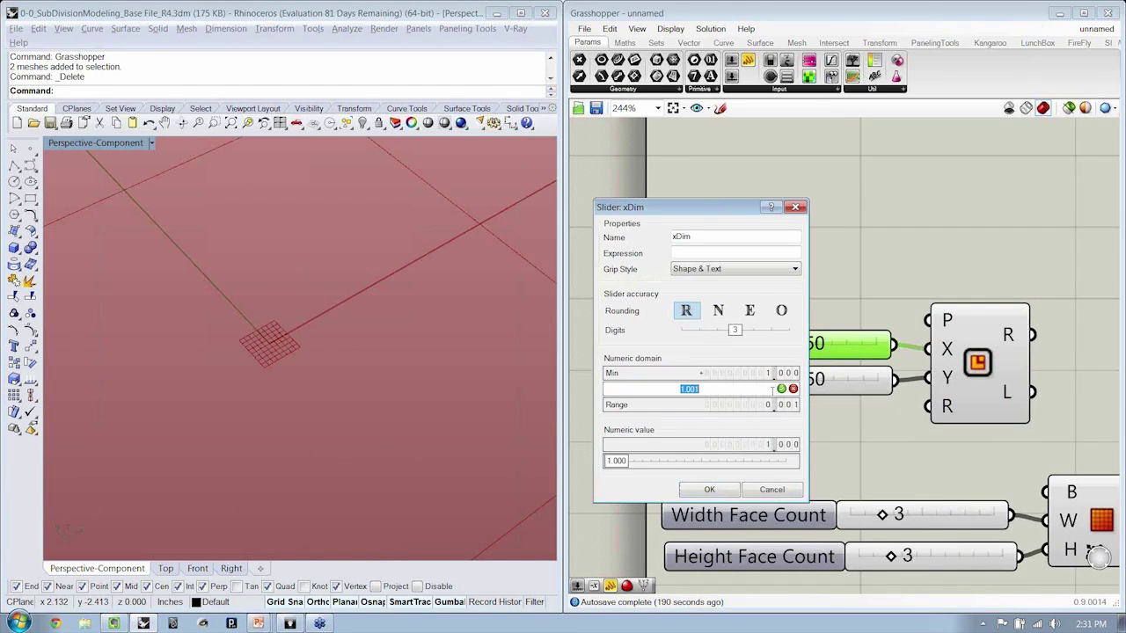
text(4)
key(Return)
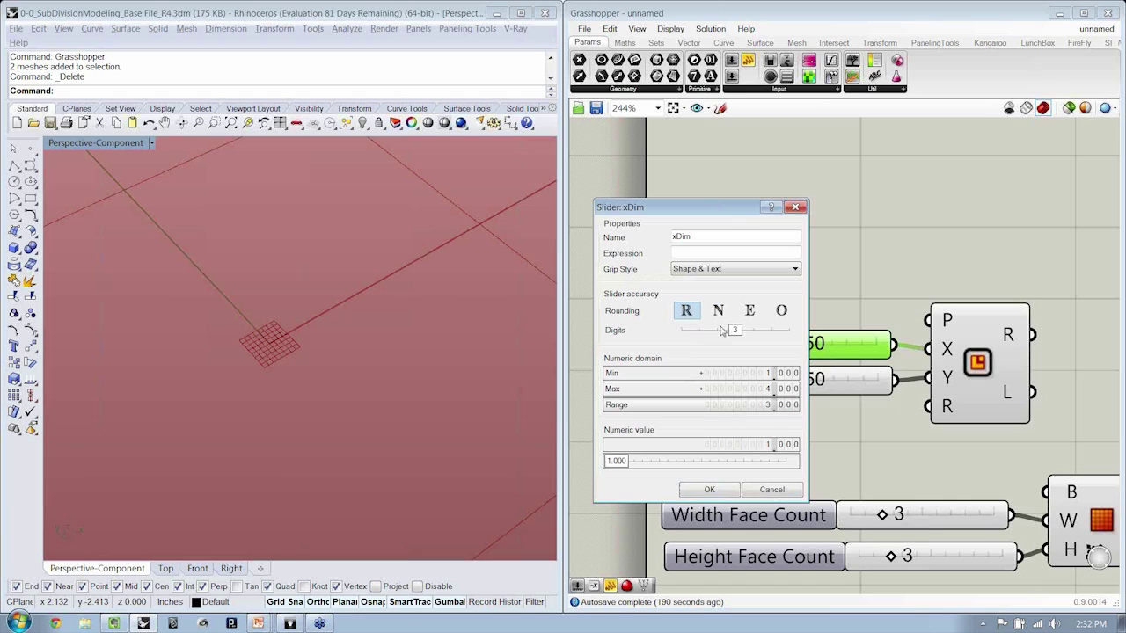
scroll(721, 330, down, 1)
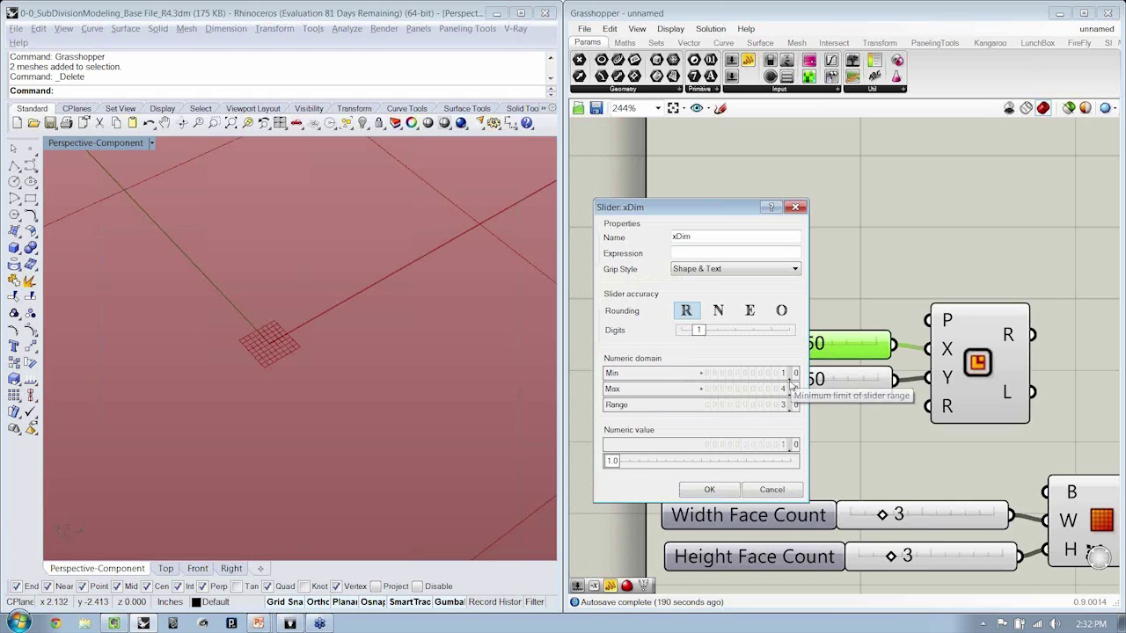
click(726, 487)
scroll(867, 380, down, 2)
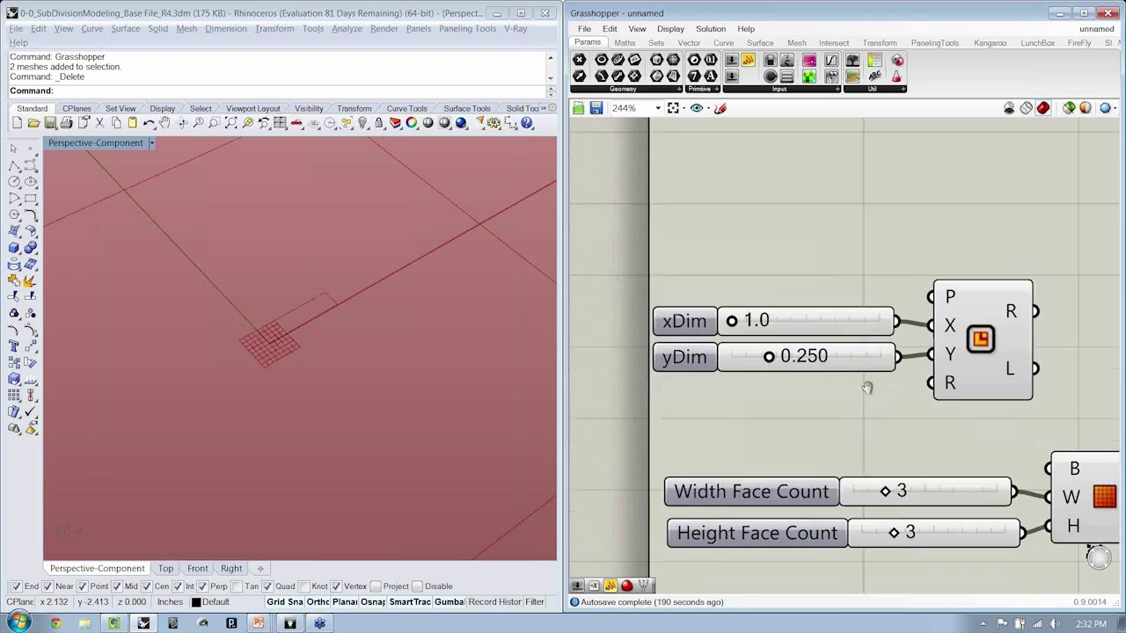
Step: Give yDim the same 1–4 range with one decimal, so it reads 1.0
click(719, 351)
double_click(719, 352)
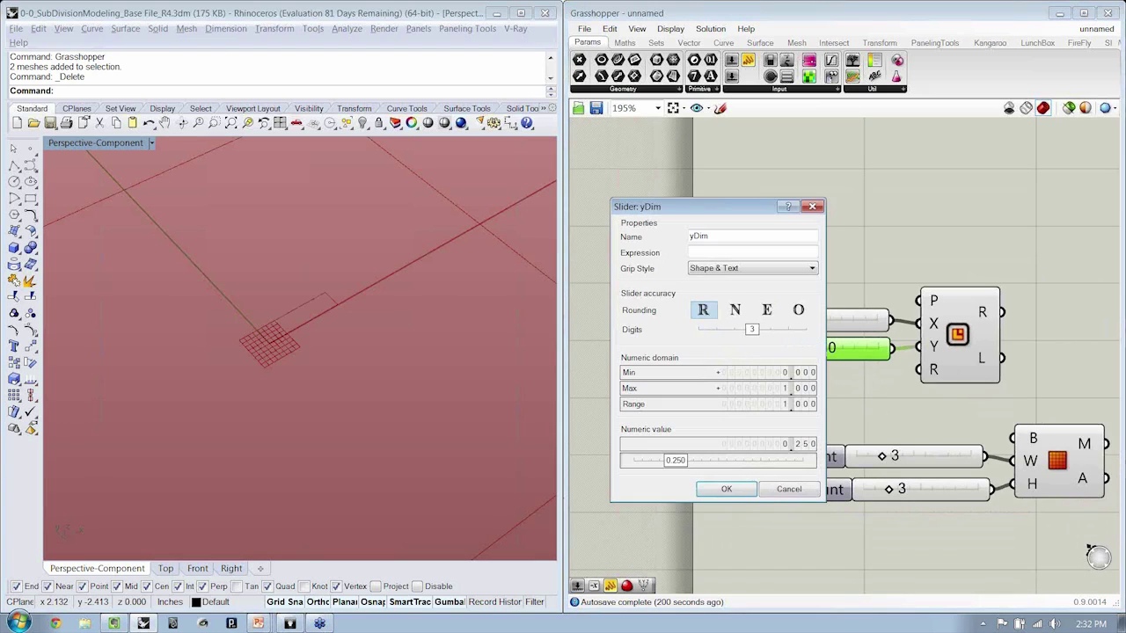
double_click(778, 375)
text(1)
key(Tab)
text(4)
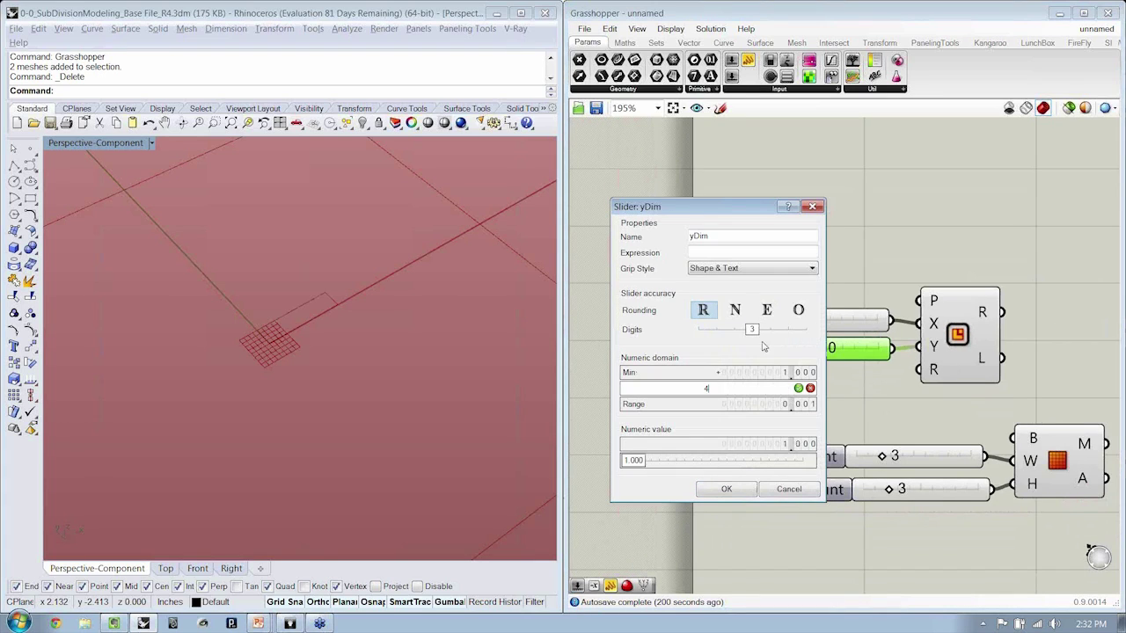
drag(752, 330, 711, 336)
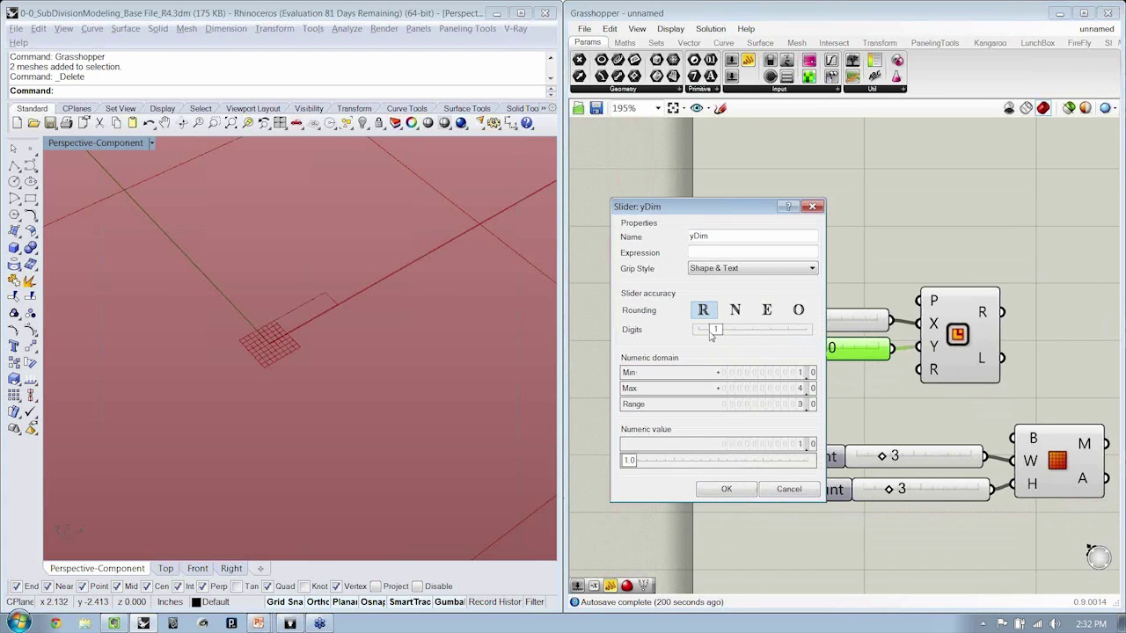
click(740, 488)
right_drag(902, 392, 773, 395)
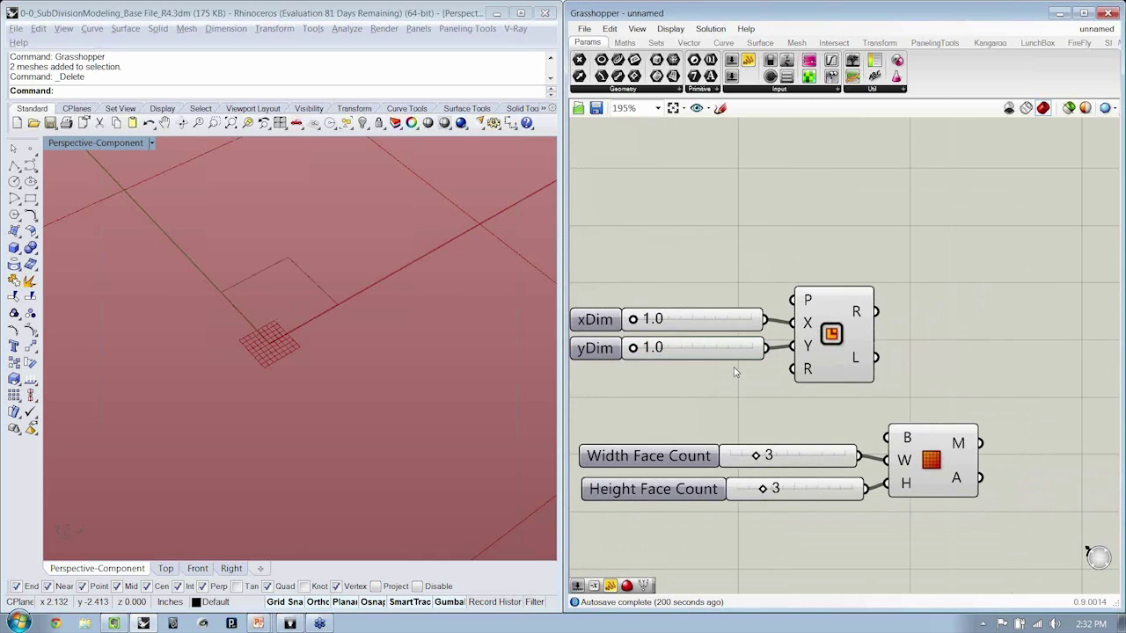
scroll(736, 372, down, 5)
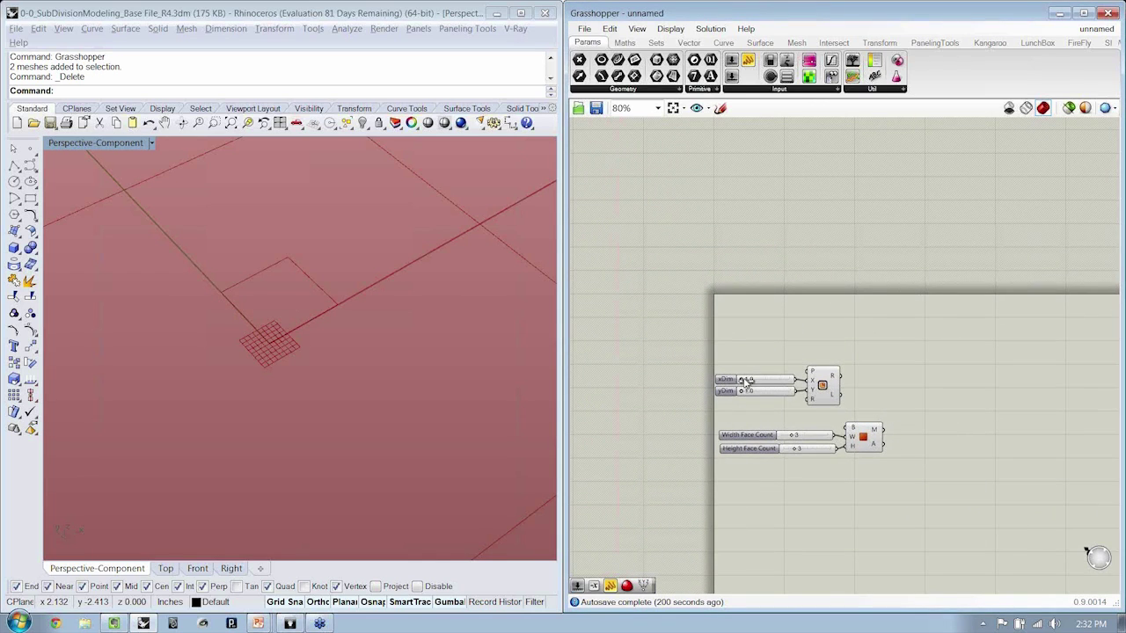
Step: Set xDim and yDim to 4.0 and wire the Rectangle's R output into the Mesh Plane's B input
drag(746, 380, 796, 396)
scroll(372, 378, up, 8)
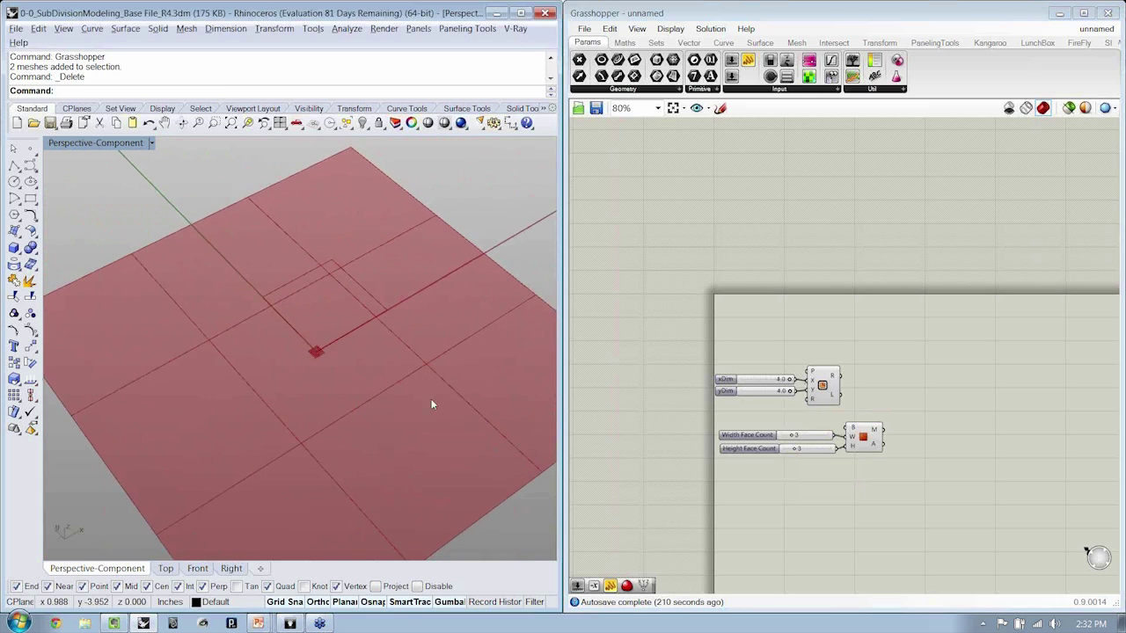
scroll(853, 444, up, 3)
click(888, 429)
click(1012, 511)
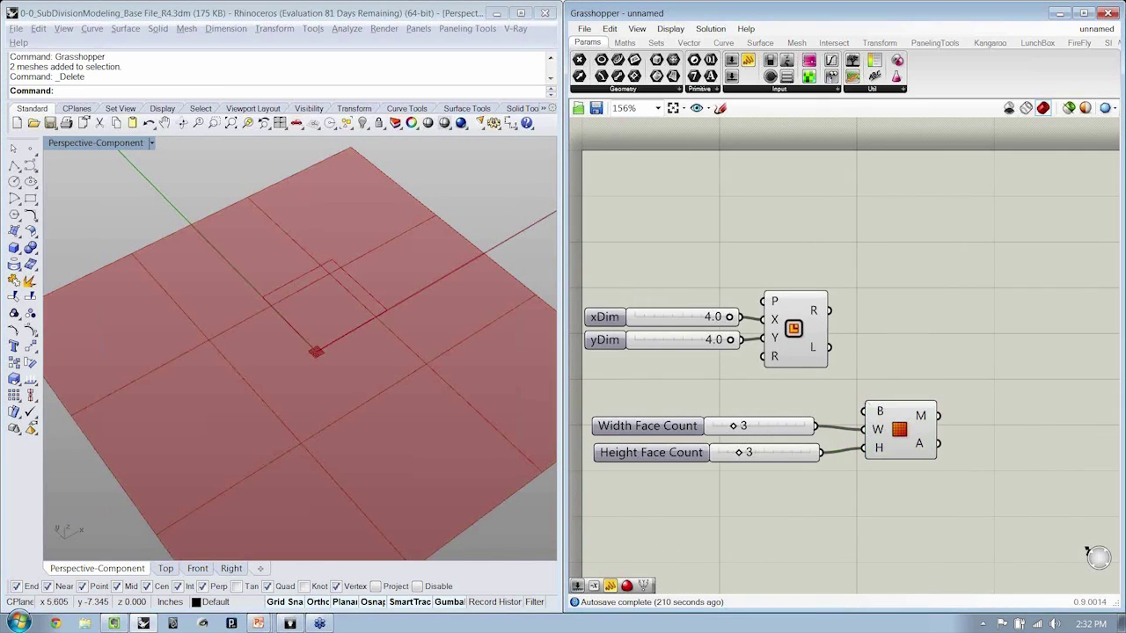
mouse_move(879, 417)
drag(830, 310, 864, 412)
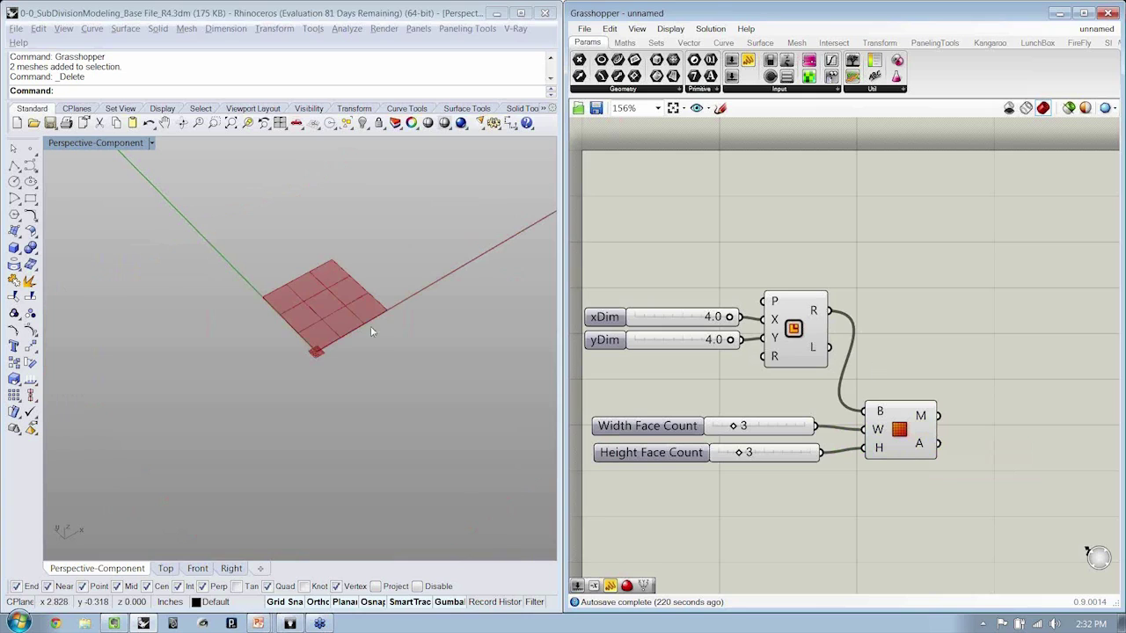
right_drag(372, 326, 354, 369)
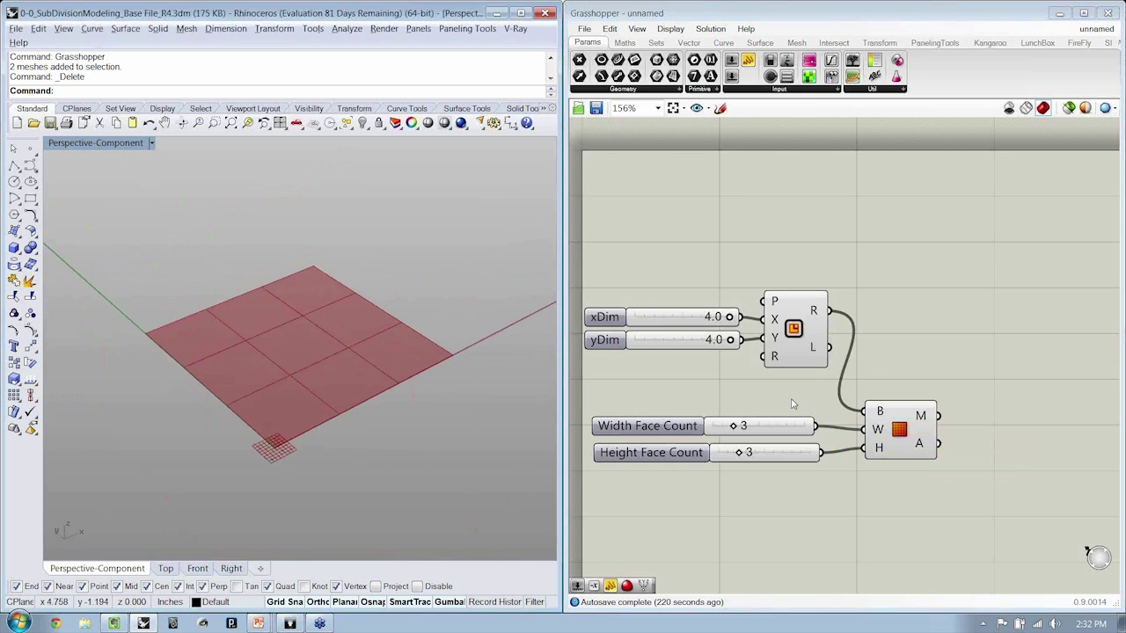
mouse_move(881, 413)
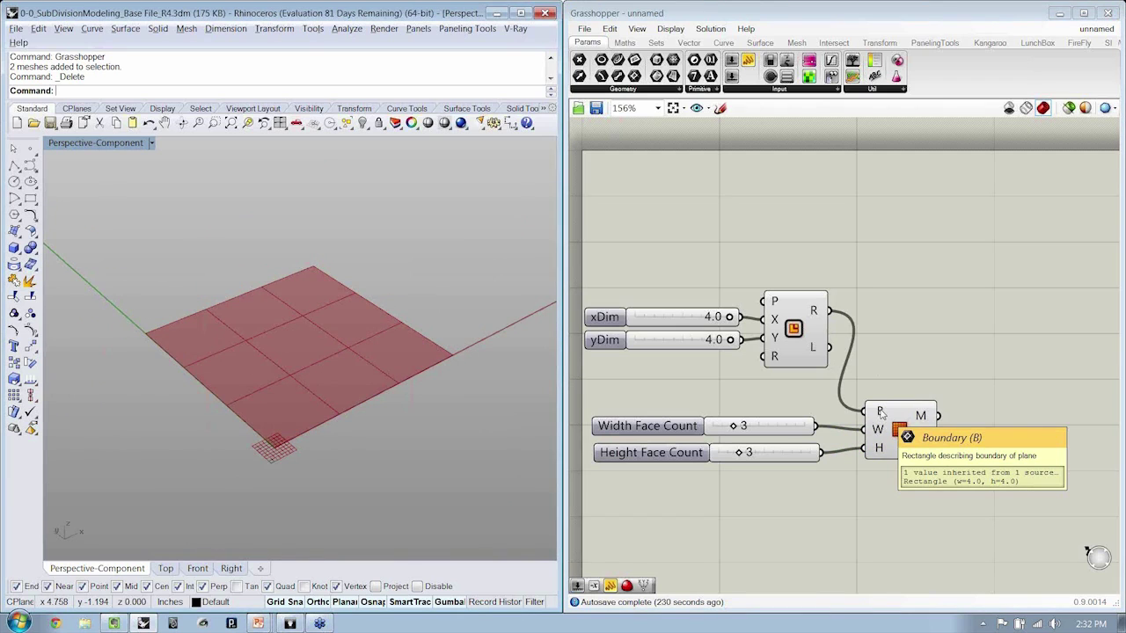
Step: Try different xDim and width face count values and rearrange the components
right_drag(690, 347, 730, 356)
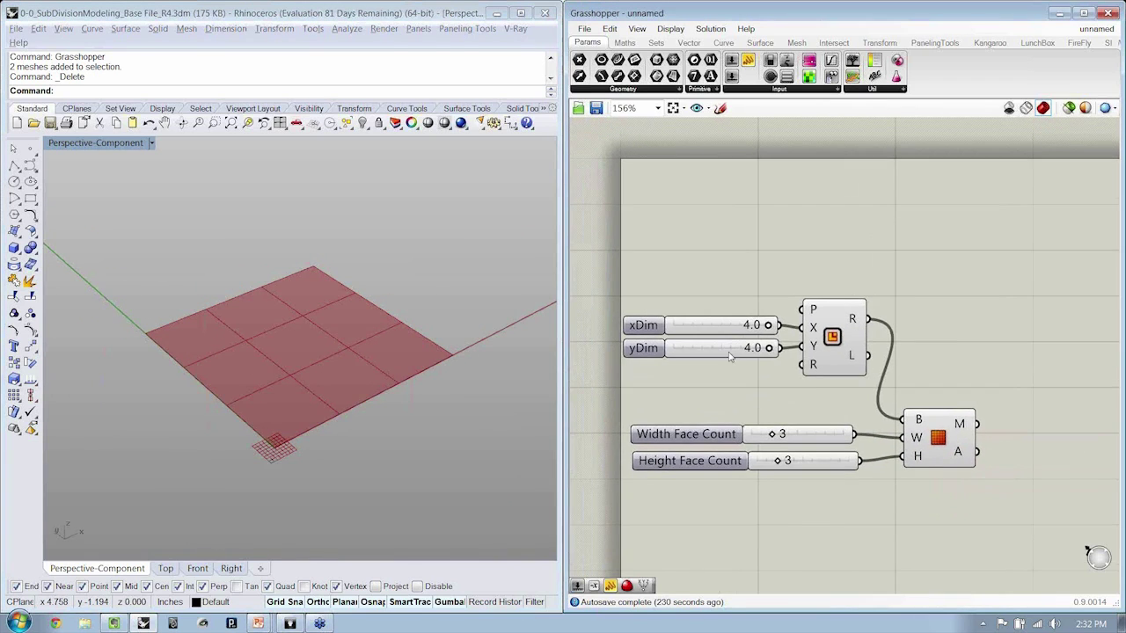
scroll(805, 372, up, 1)
drag(763, 324, 770, 349)
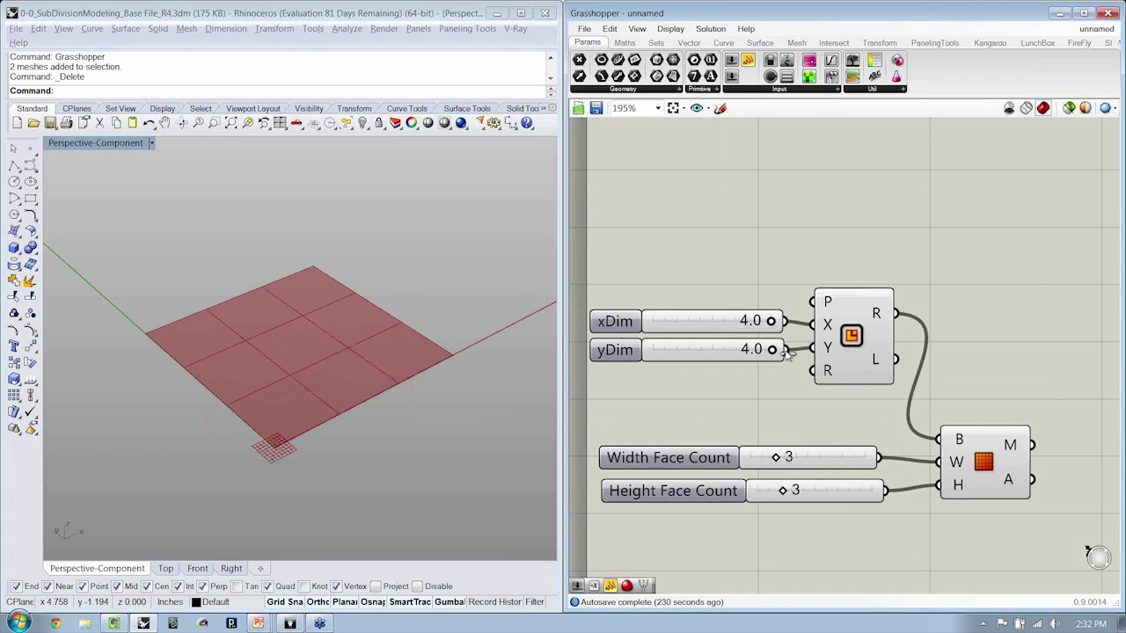
right_drag(773, 397, 806, 364)
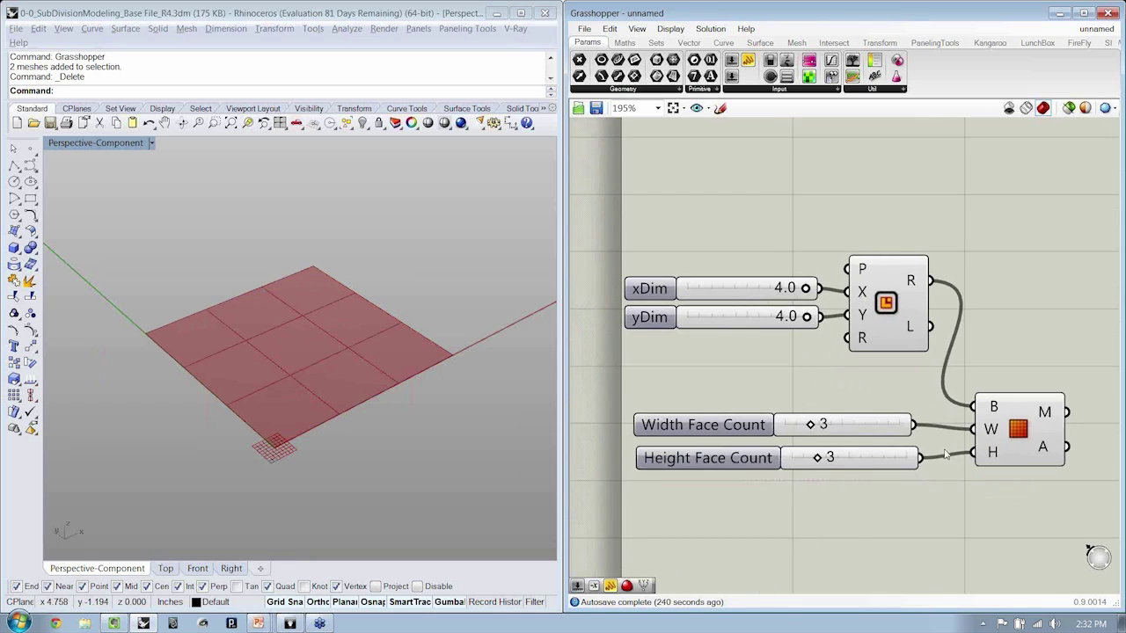
mouse_move(807, 426)
mouse_down()
mouse_move(797, 427)
mouse_move(821, 426)
mouse_move(810, 426)
mouse_up()
right_drag(837, 327, 824, 353)
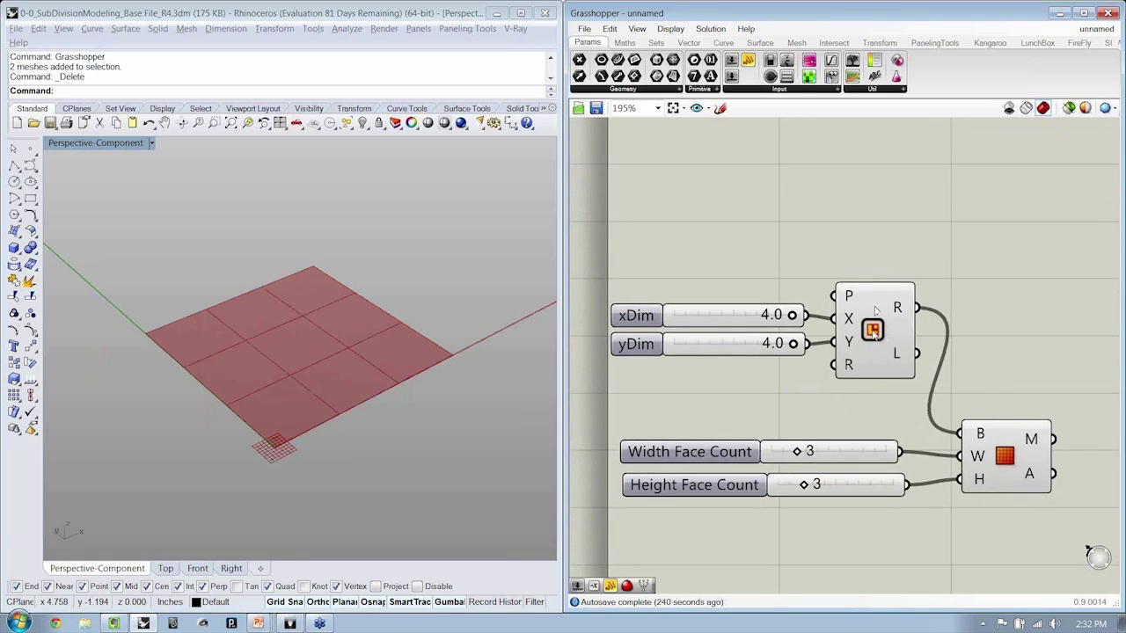
drag(875, 333, 874, 373)
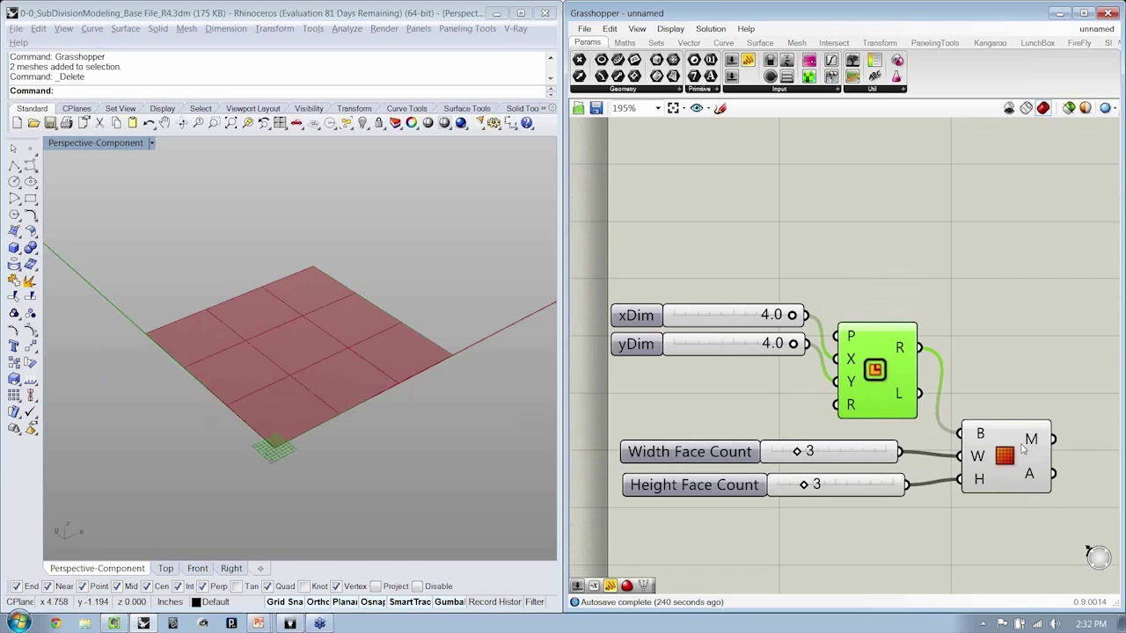
Step: Delete the yDim slider and wire xDim into the Rectangle's Y input too
click(749, 348)
key(Delete)
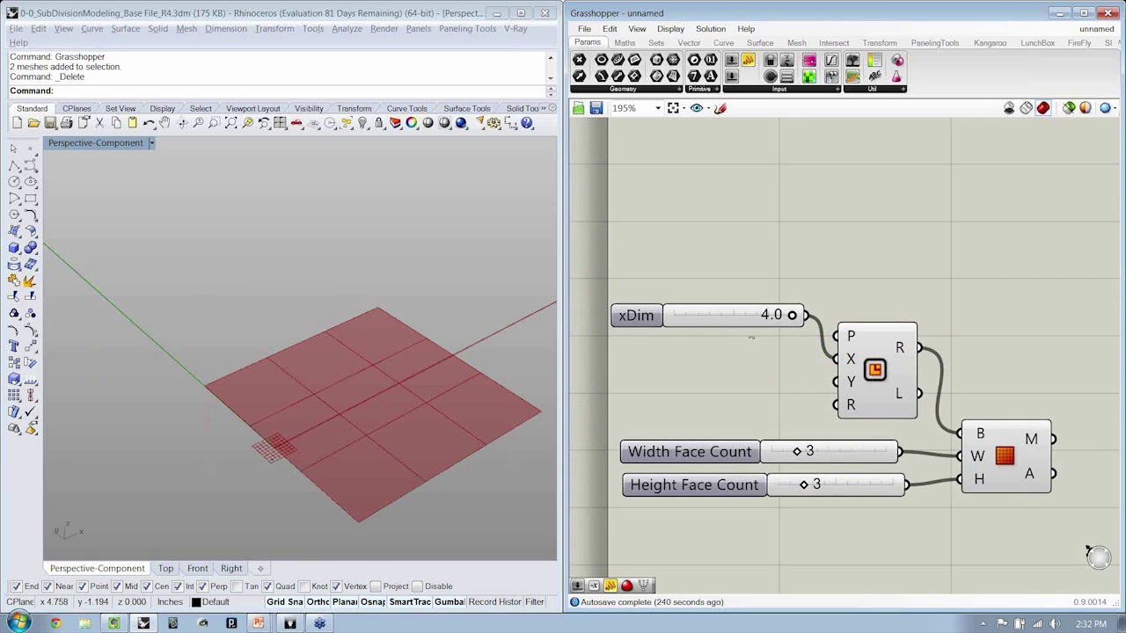
drag(750, 322, 758, 376)
drag(838, 382, 801, 372)
click(742, 264)
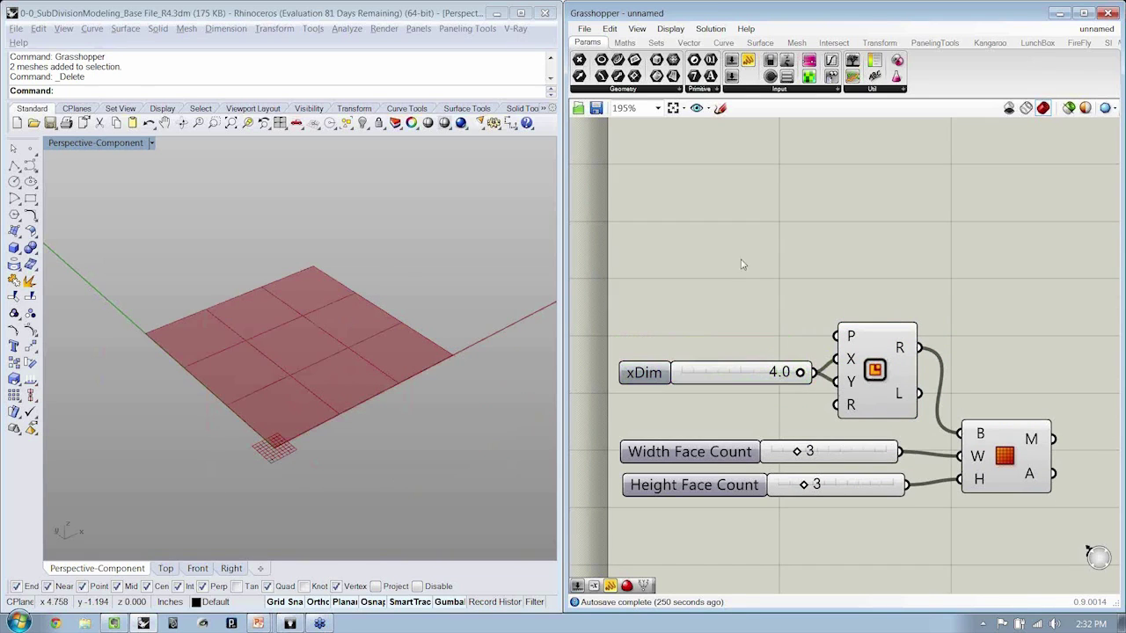
Step: Rename the xDim slider to 'Width + Height'
right_click(666, 380)
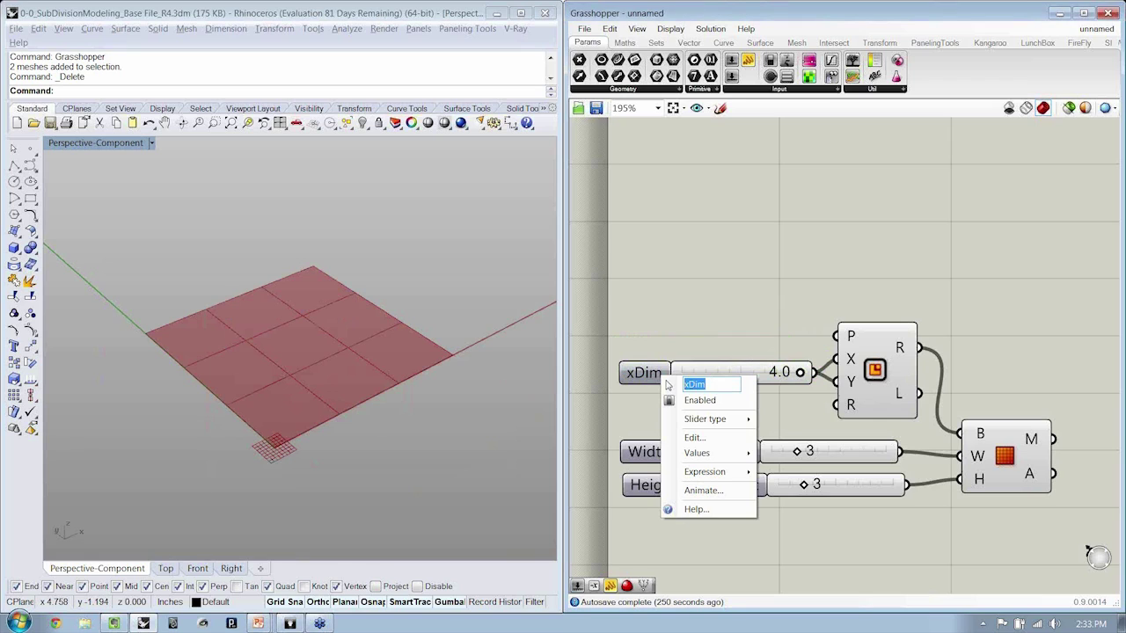
text(Width)
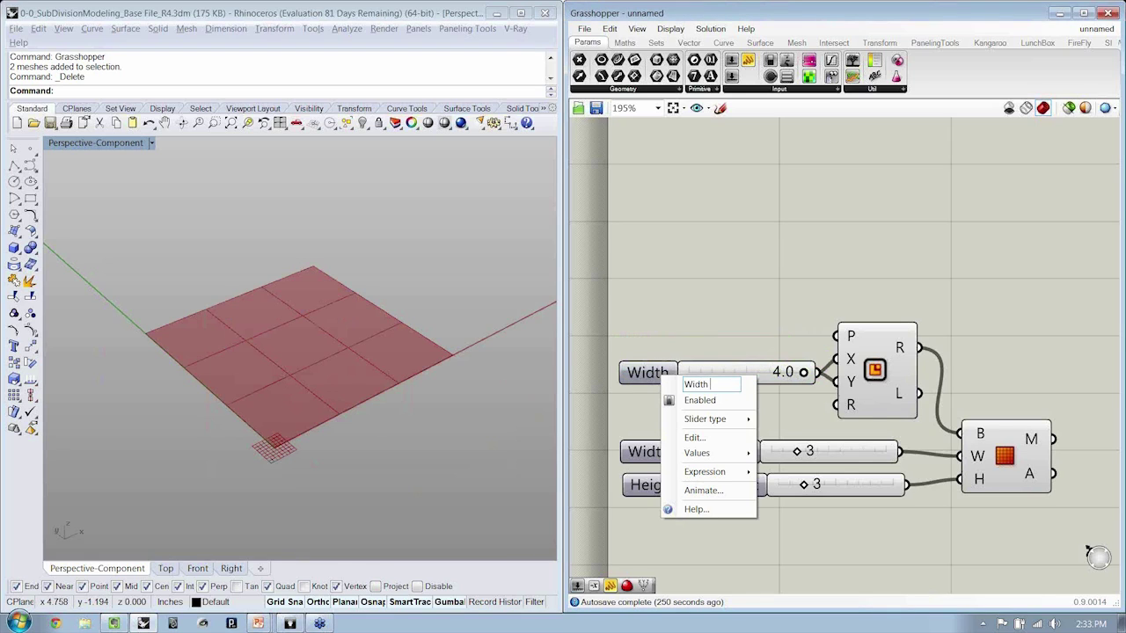
text( + Height)
key(Return)
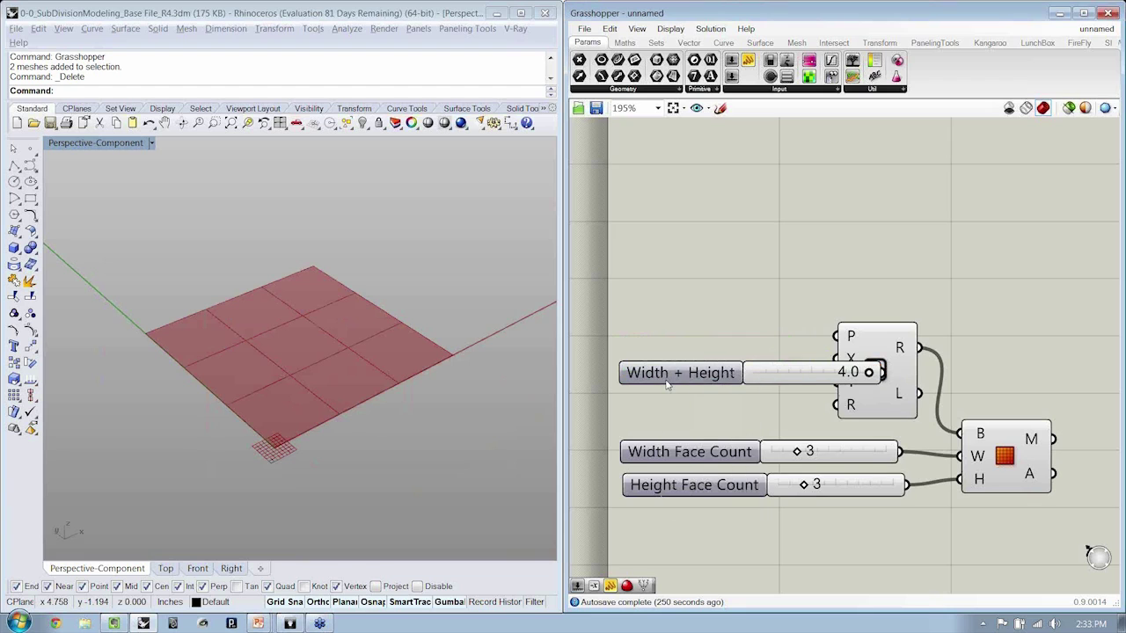
Step: Shift the Rectangle, Mesh Plane and Height Face Count right and line up the three sliders
right_drag(1065, 360, 950, 319)
drag(943, 313, 788, 456)
drag(791, 356, 872, 357)
click(766, 201)
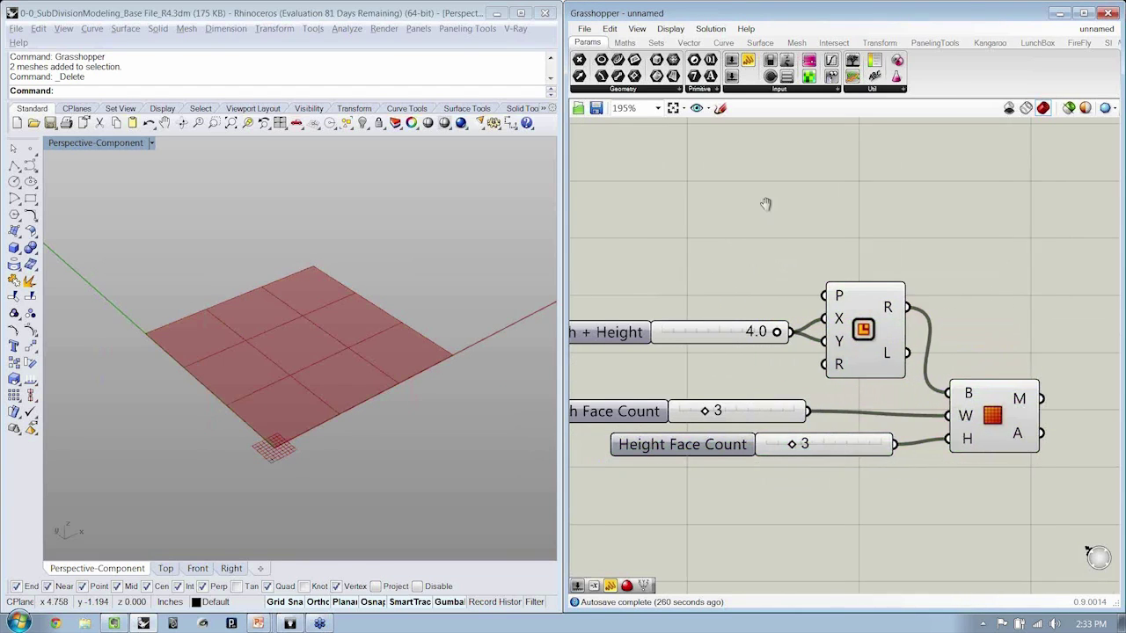
right_drag(698, 422, 744, 425)
drag(754, 245, 699, 496)
click(730, 307)
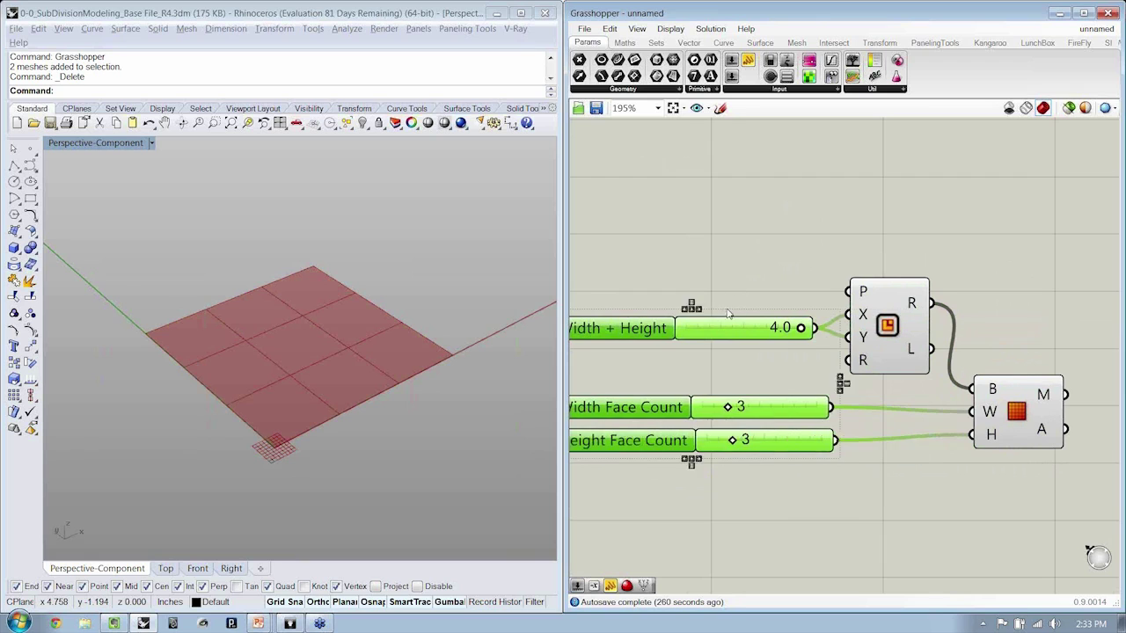
right_drag(781, 269, 840, 269)
Step: Test the Width + Height slider and preview the resized Mesh Plane mesh
drag(858, 328, 890, 339)
scroll(822, 251, down, 2)
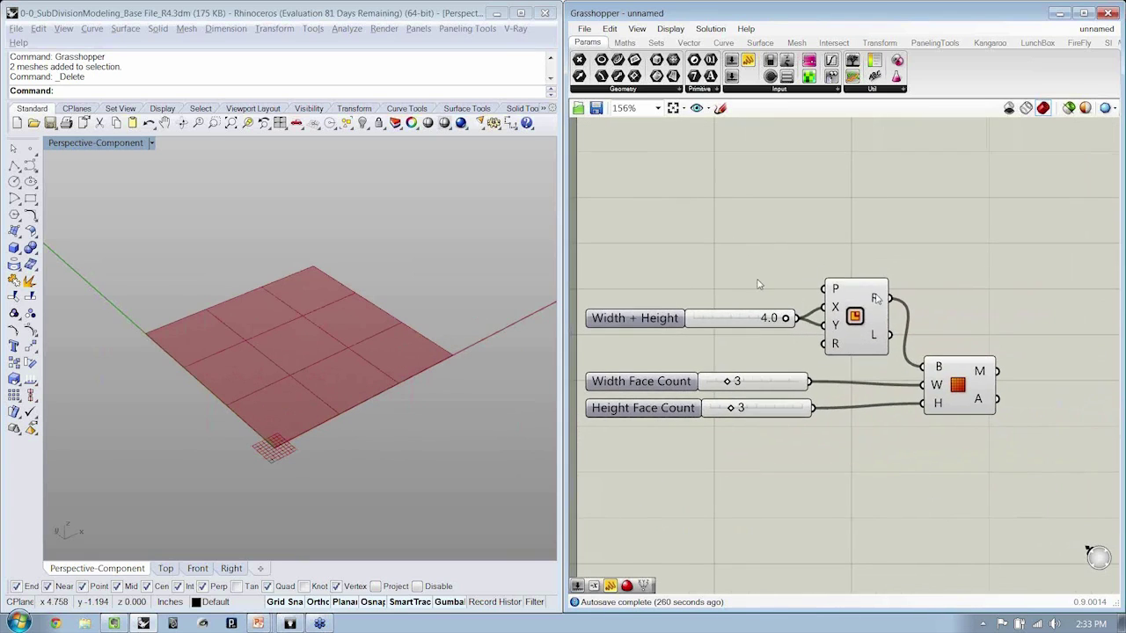
scroll(378, 281, down, 3)
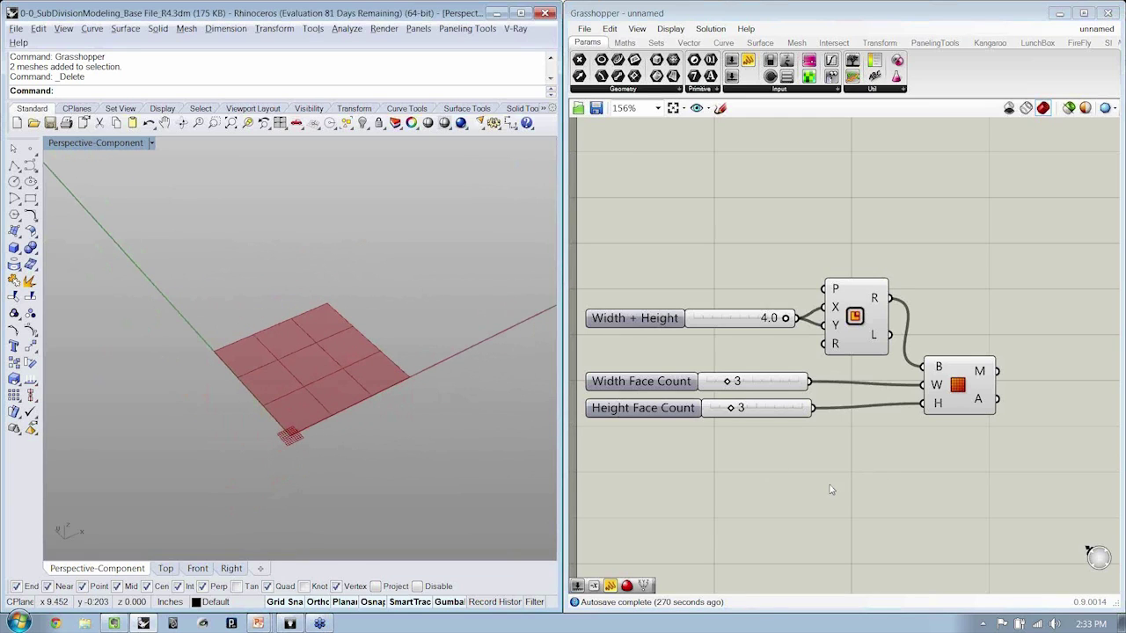
right_drag(884, 484, 858, 476)
click(931, 406)
right_drag(931, 407, 895, 397)
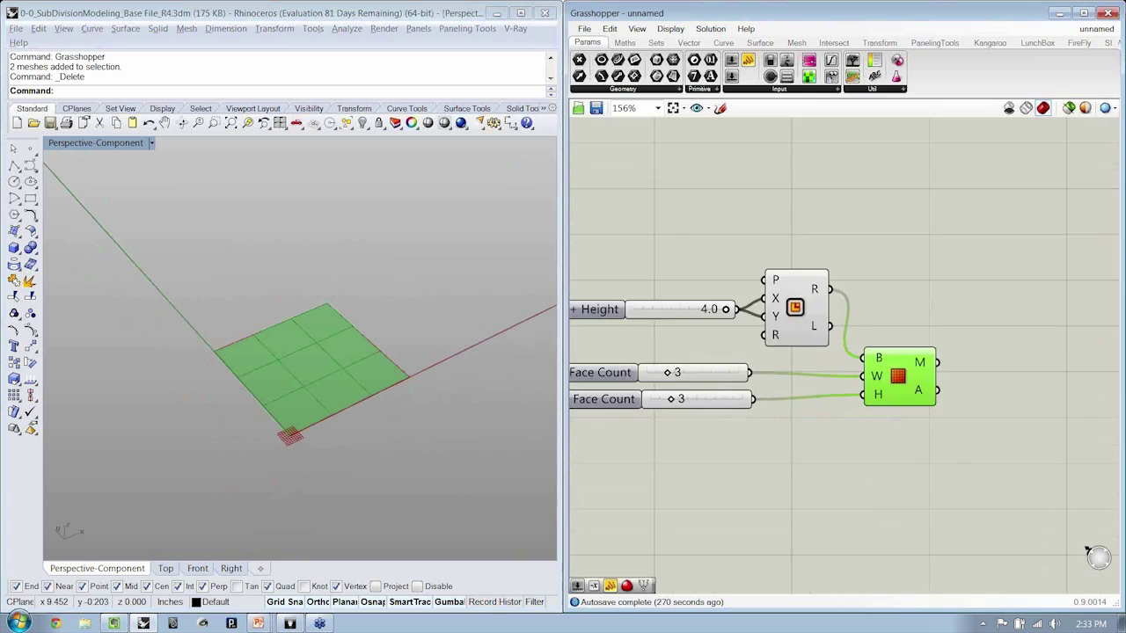
scroll(841, 387, up, 3)
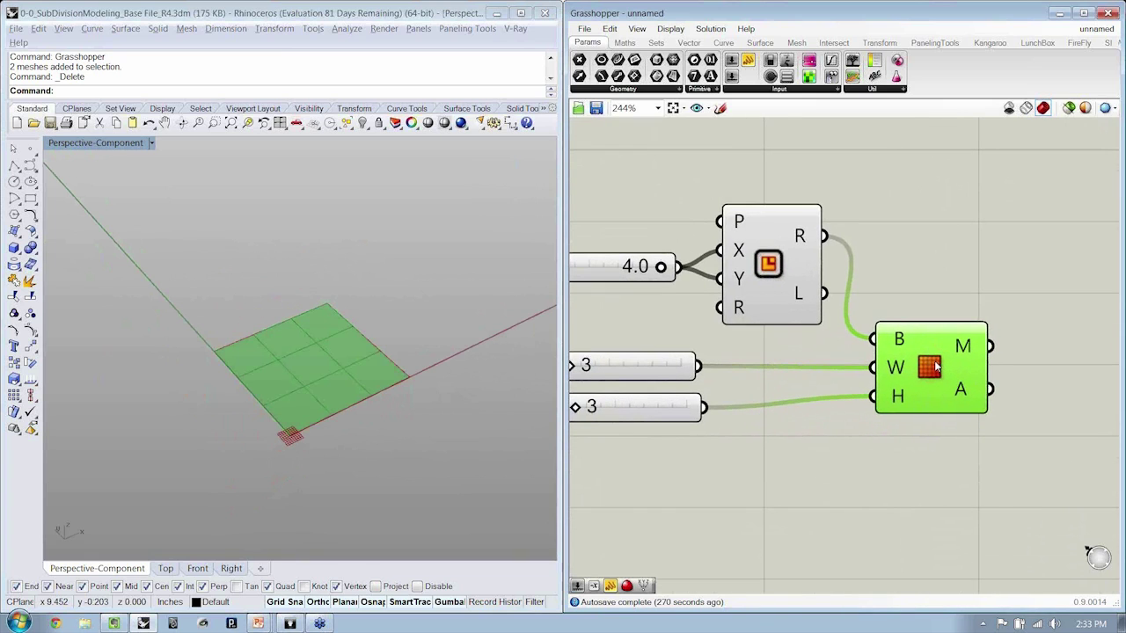
click(935, 432)
Step: Inspect the square 3 × 3 mesh in Rhino, then bring up the Mesh components
right_drag(935, 433, 938, 408)
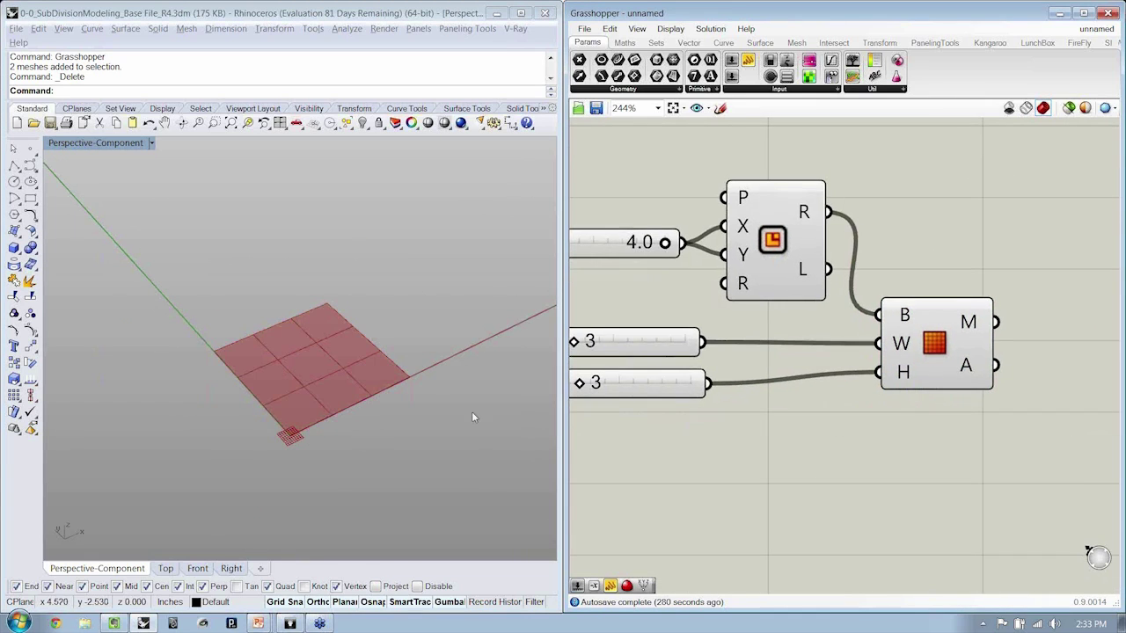
click(331, 356)
scroll(330, 356, up, 4)
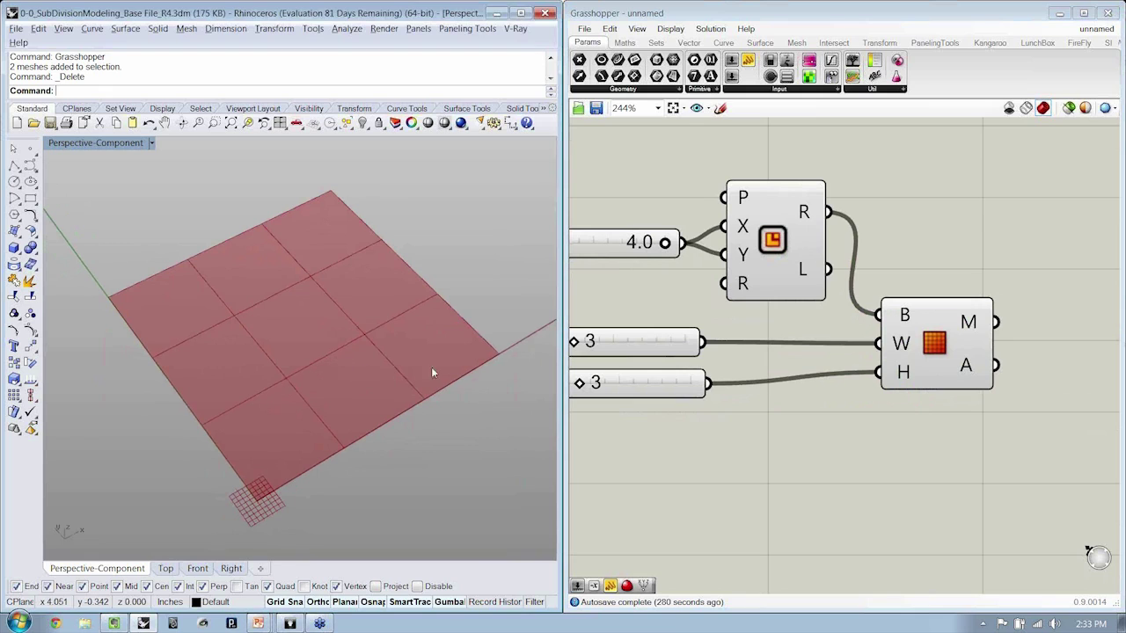
right_drag(947, 409, 942, 388)
click(933, 323)
click(941, 239)
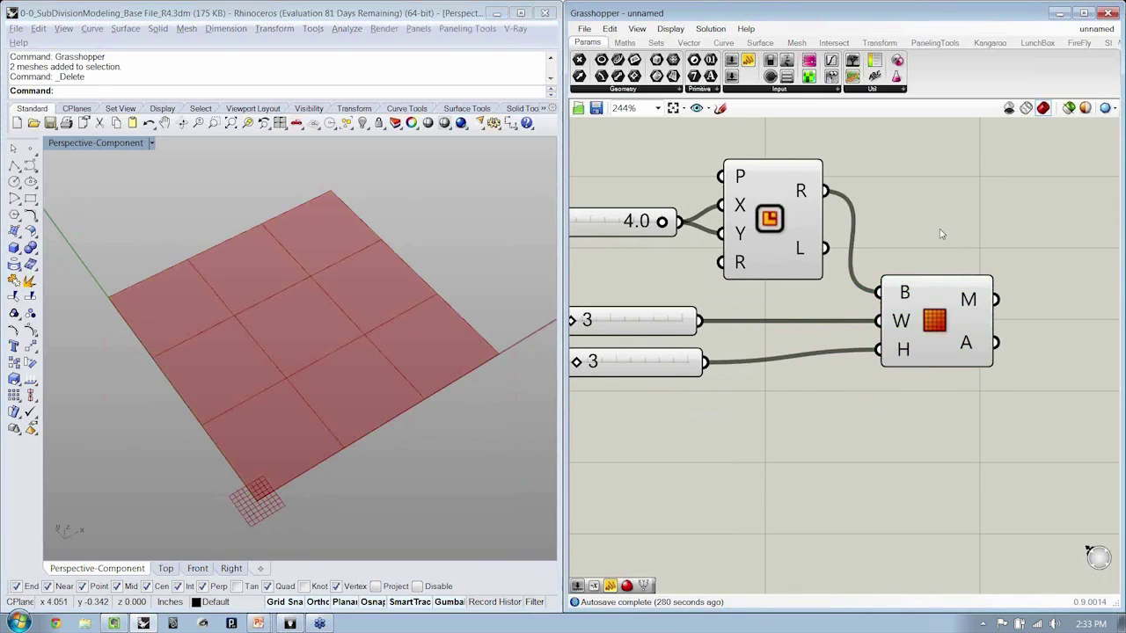
click(797, 42)
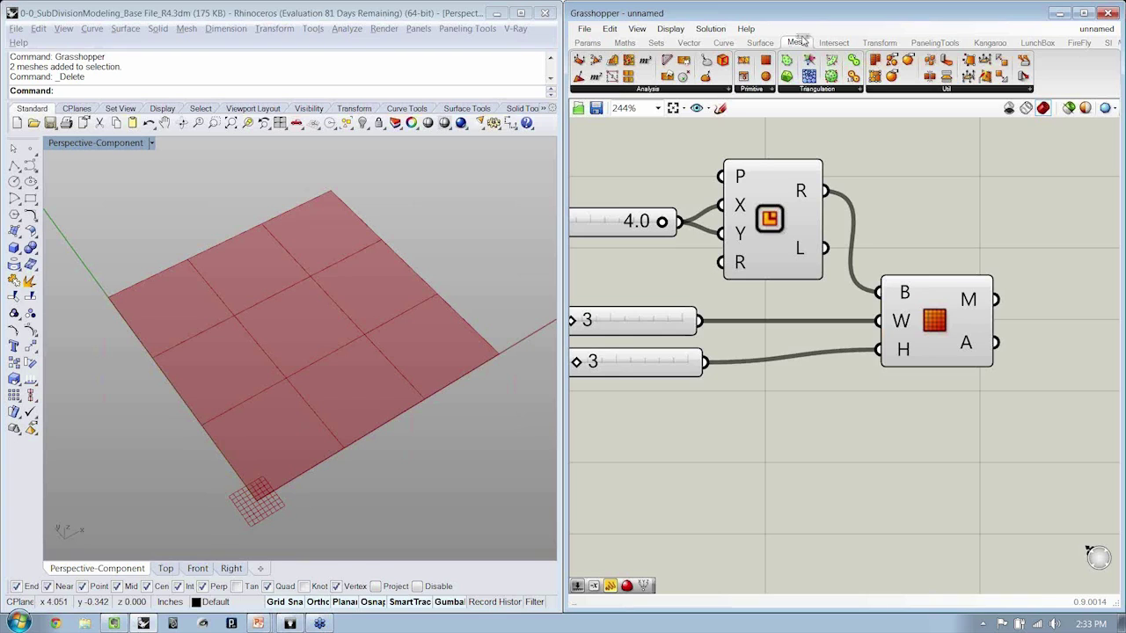
Step: Drop a Deconstruct Mesh from Mesh > Analysis onto the canvas, right of Mesh Plane
click(752, 91)
click(729, 90)
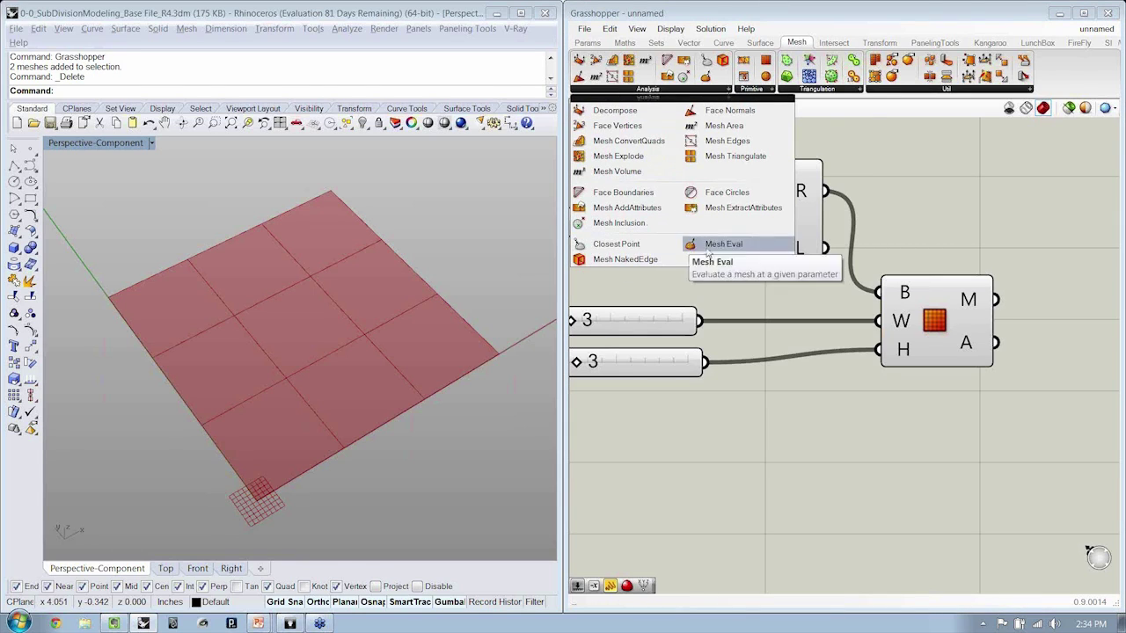
drag(616, 112, 921, 221)
scroll(921, 222, down, 3)
drag(846, 220, 936, 260)
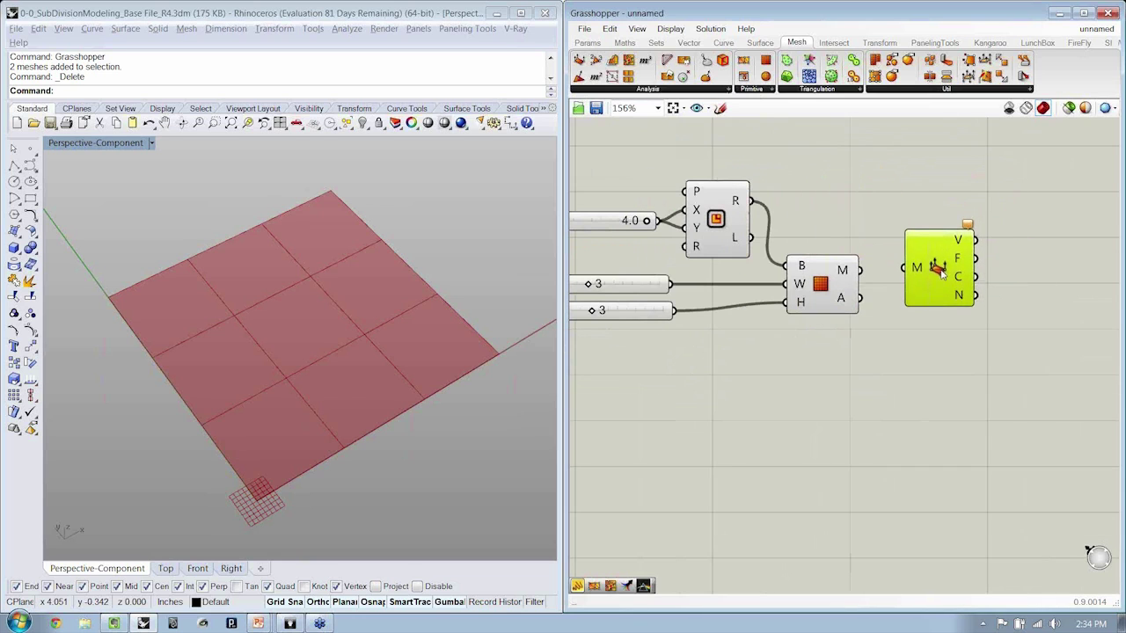
click(858, 229)
right_drag(858, 229, 866, 266)
click(864, 258)
click(860, 223)
drag(968, 311, 964, 314)
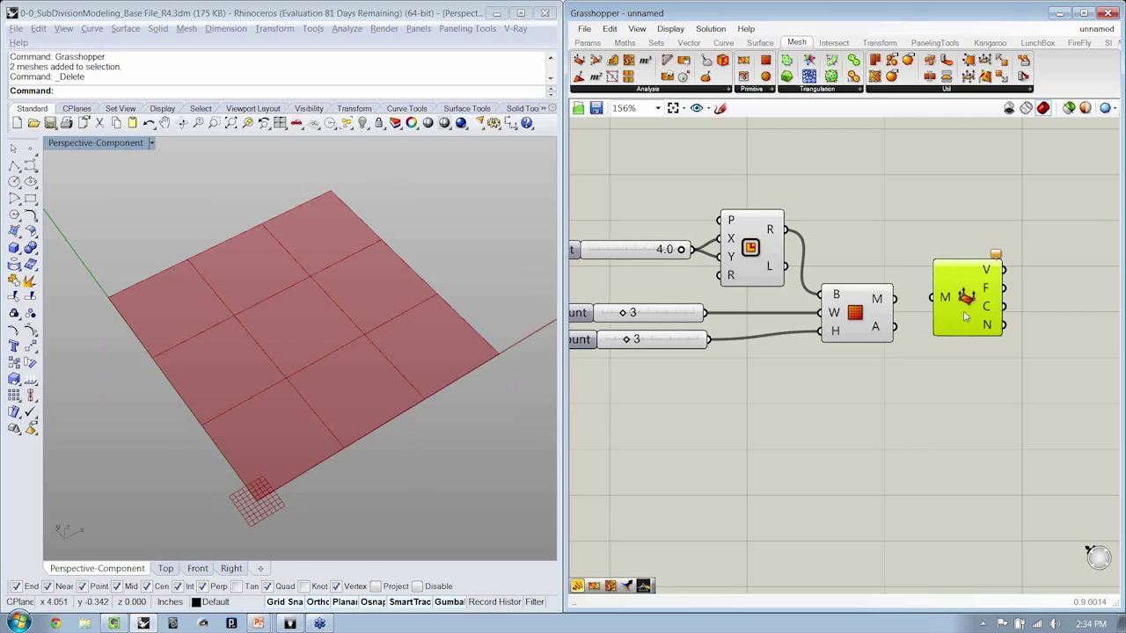
mouse_move(894, 299)
mouse_down()
mouse_move(925, 301)
mouse_move(897, 302)
mouse_up()
scroll(897, 304, up, 1)
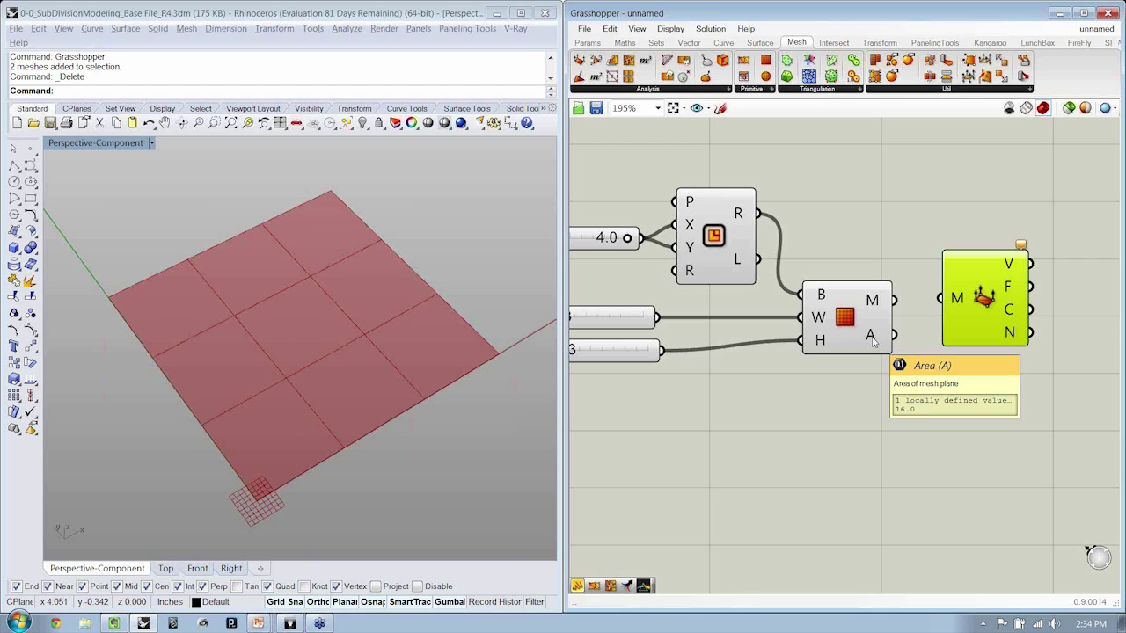
Step: Connect Mesh Plane's M output to the Deconstruct Mesh M input
drag(896, 300, 1004, 264)
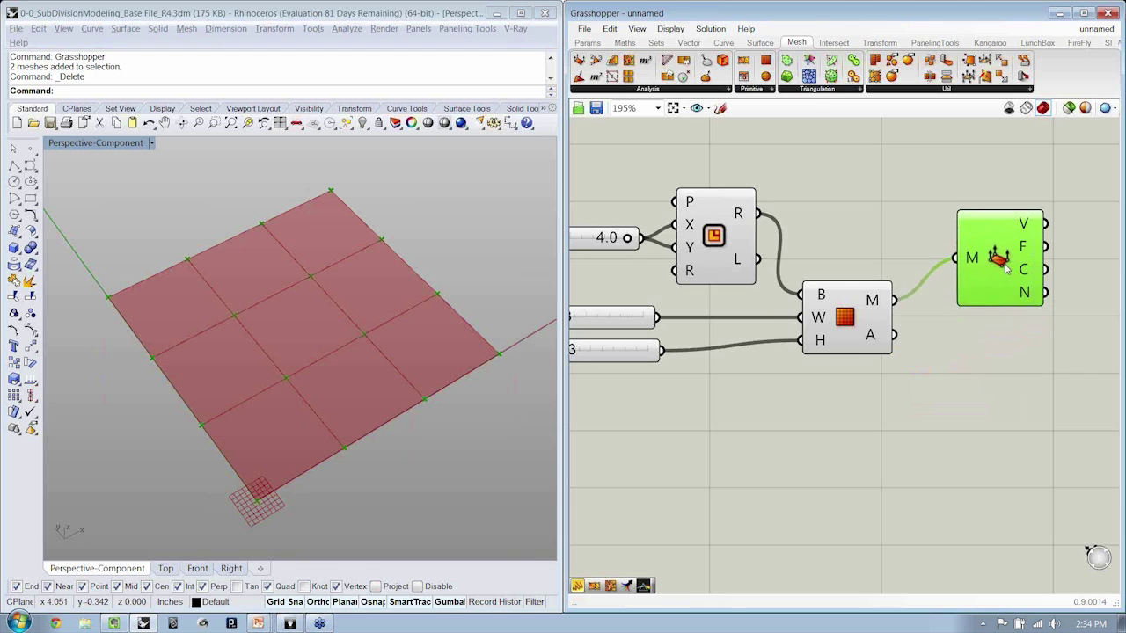
click(997, 351)
right_drag(997, 352, 929, 376)
click(374, 384)
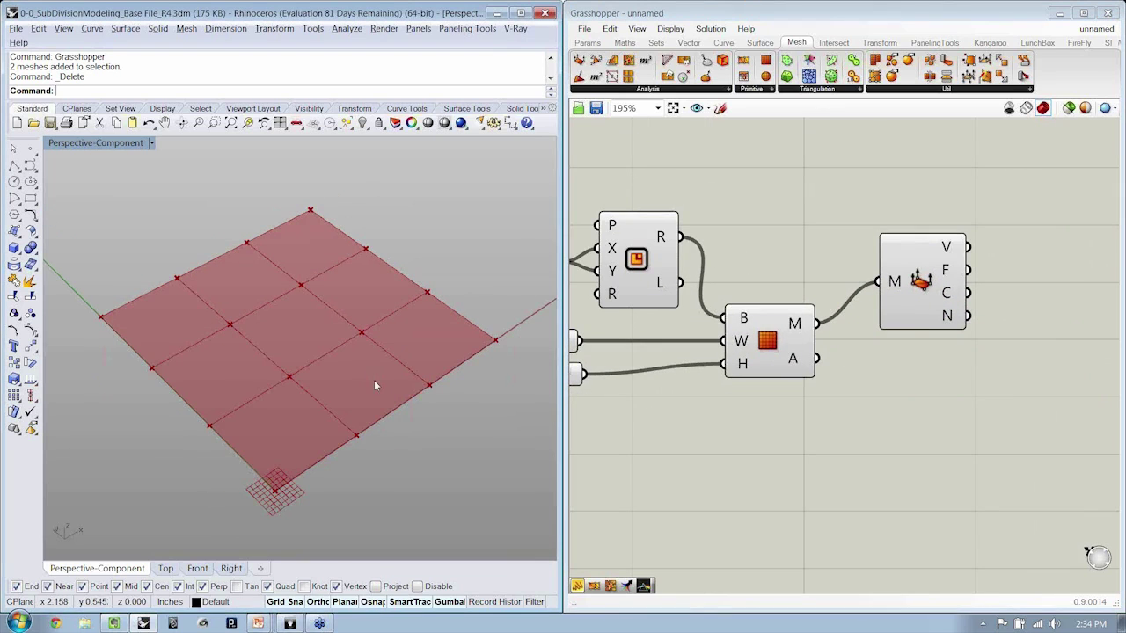
Step: Inspect the Deconstruct Mesh V, F, C and N output data, including 16 (0,0,1) normals
mouse_move(950, 253)
click(921, 278)
click(937, 177)
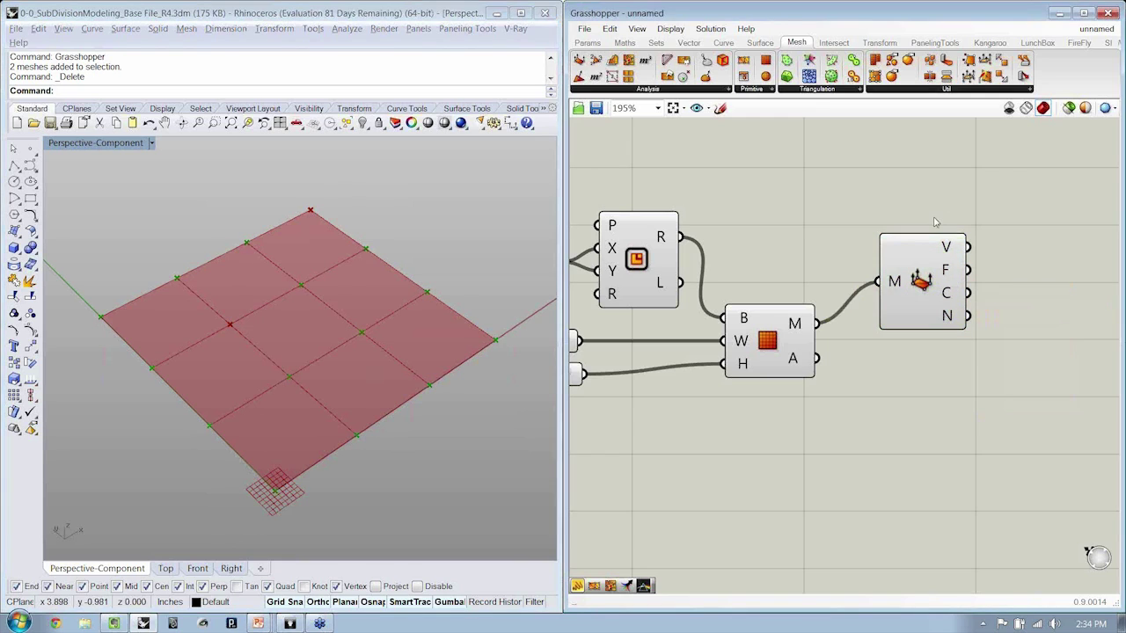
right_drag(923, 283, 879, 290)
mouse_move(901, 280)
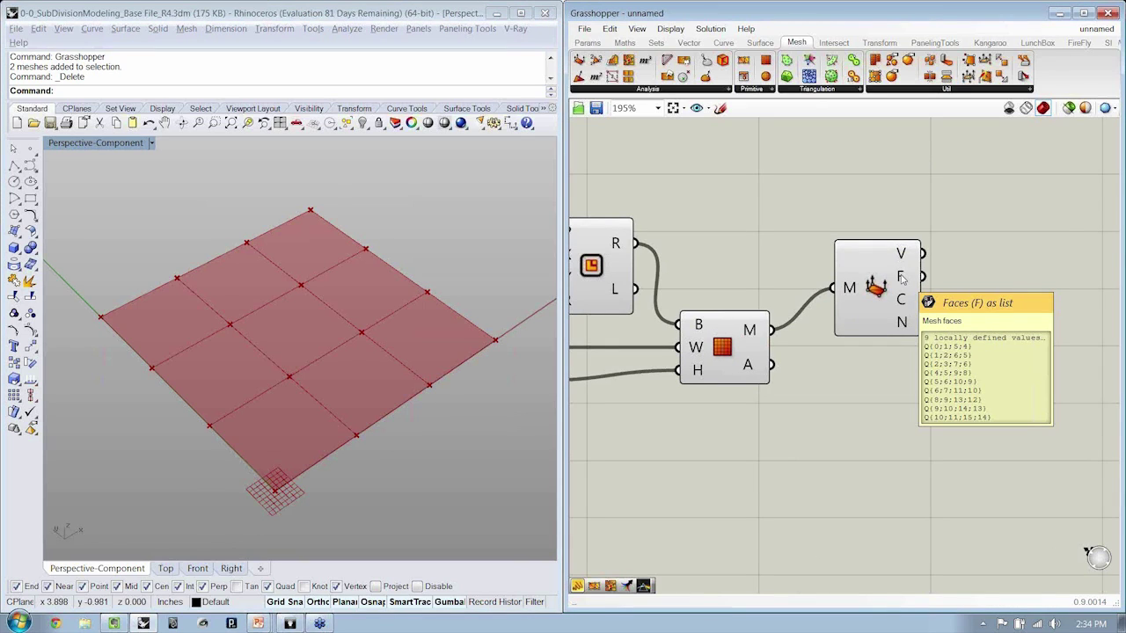
mouse_move(904, 304)
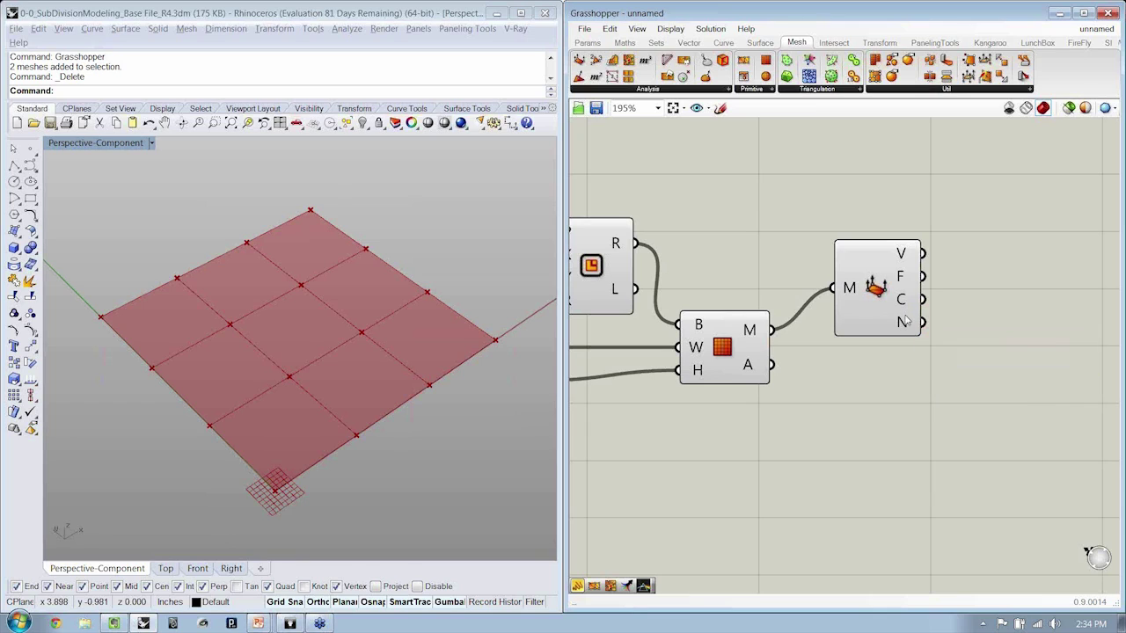
mouse_move(904, 325)
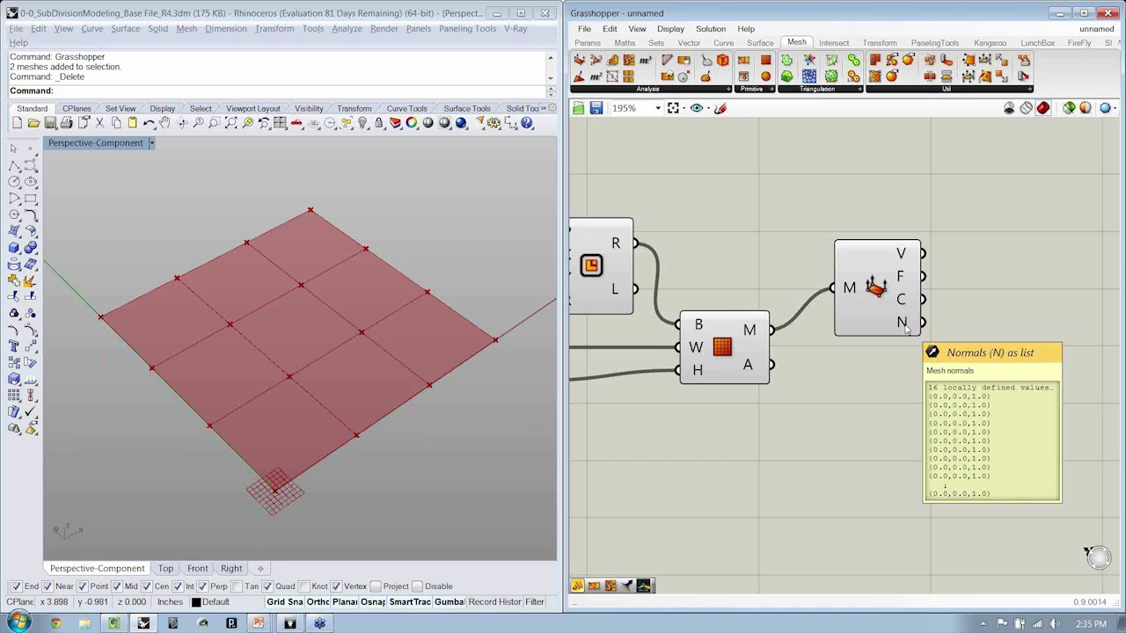
right_drag(969, 312, 838, 346)
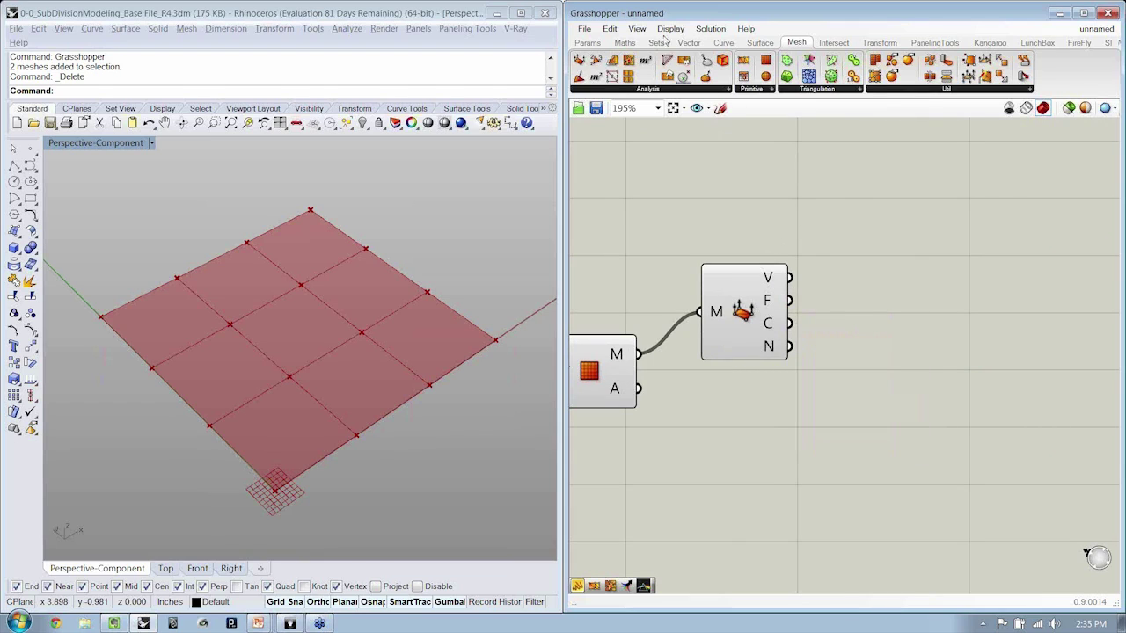
Step: Place a Point List component from the Vector > Point components
click(685, 43)
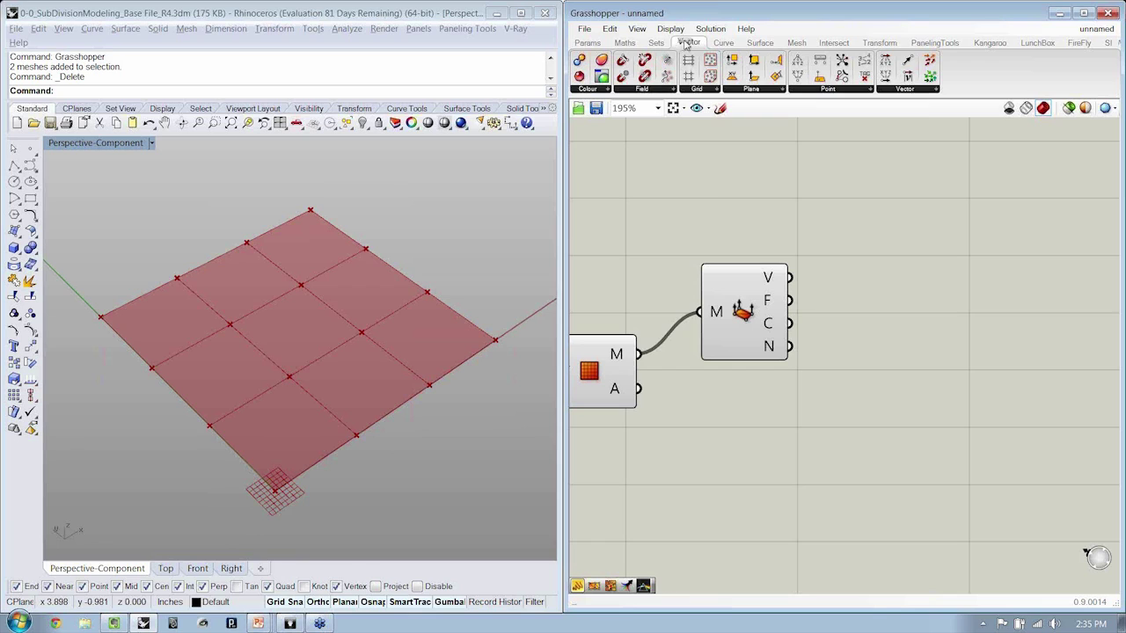
click(868, 90)
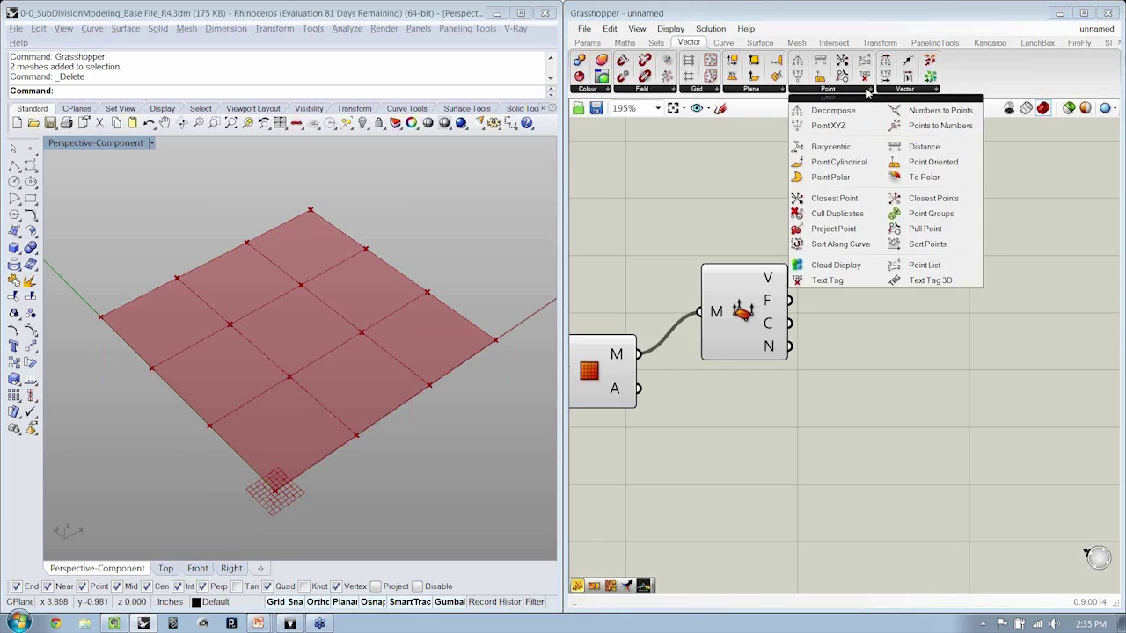
click(944, 265)
click(968, 304)
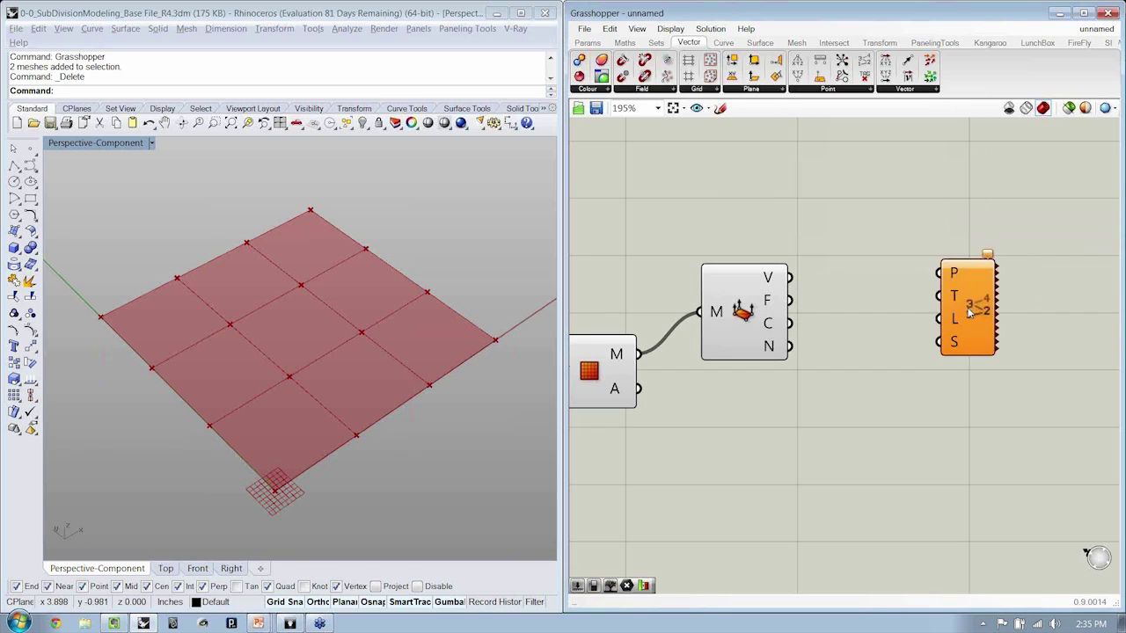
click(879, 314)
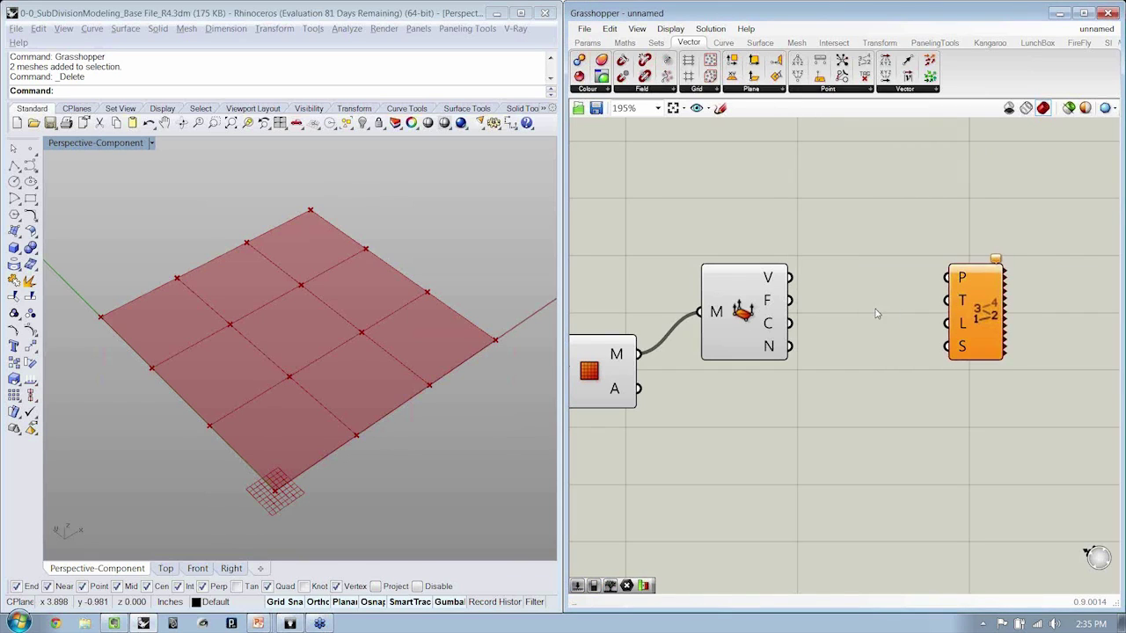
right_drag(1057, 300, 1021, 303)
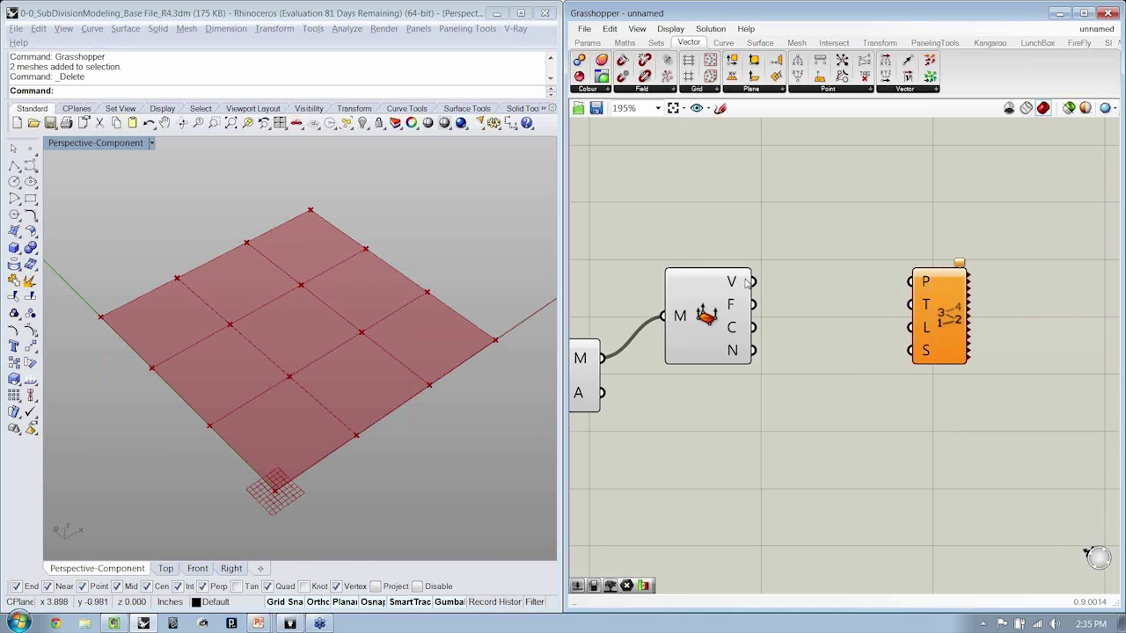
Step: Feed the mesh vertices into Point List's P input, move it up, and paste a 0.250 slider
drag(746, 282, 906, 286)
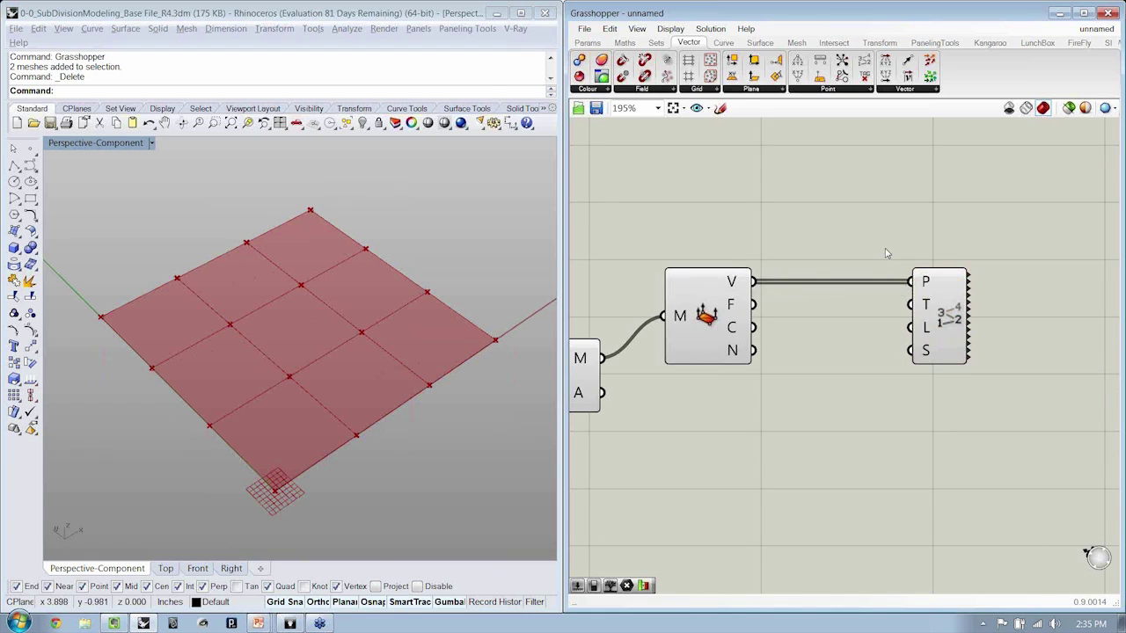
right_drag(1007, 324, 1001, 340)
drag(940, 352, 940, 235)
click(935, 284)
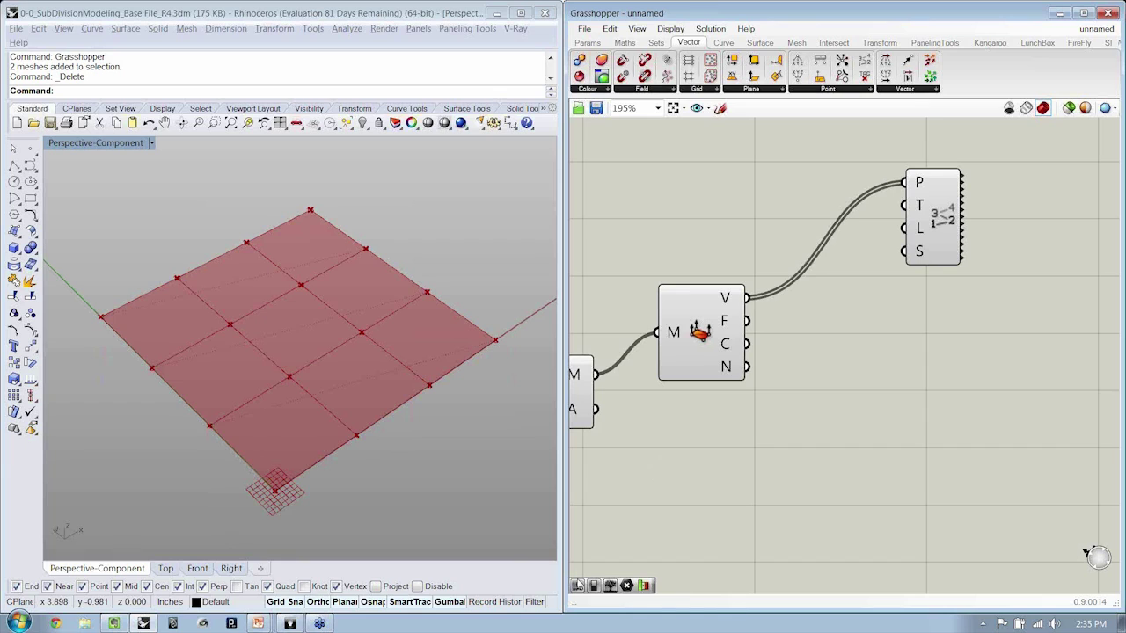
key(ctrl+v)
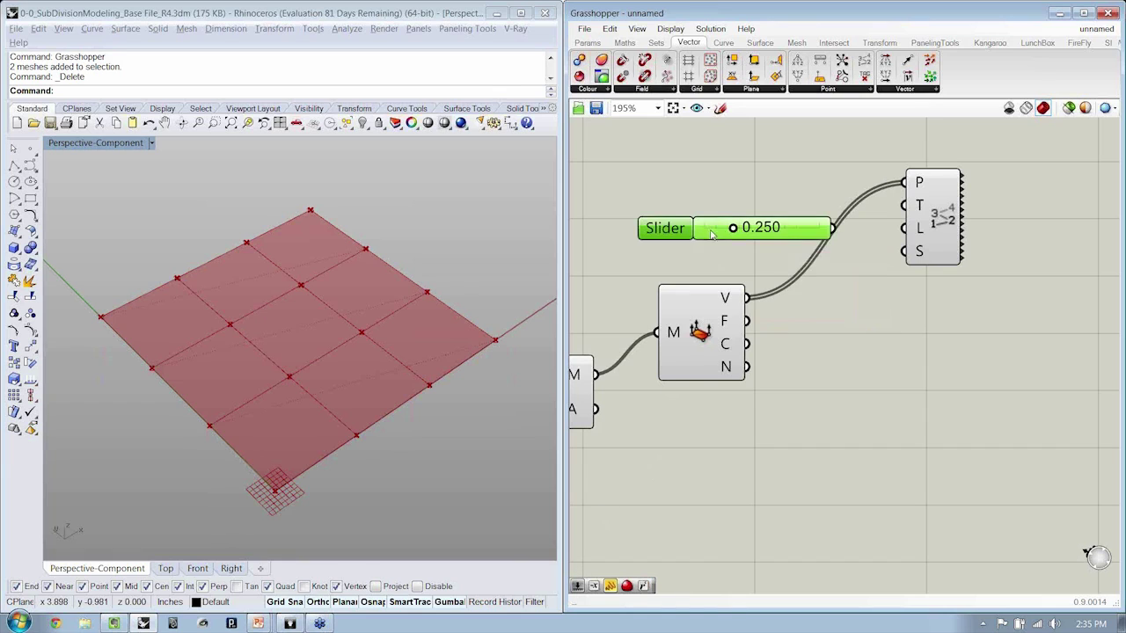
Step: Wire the 0.250 slider into Point List's S input so Rhino labels vertices 0–15
drag(712, 230, 750, 255)
drag(911, 256, 877, 255)
click(886, 318)
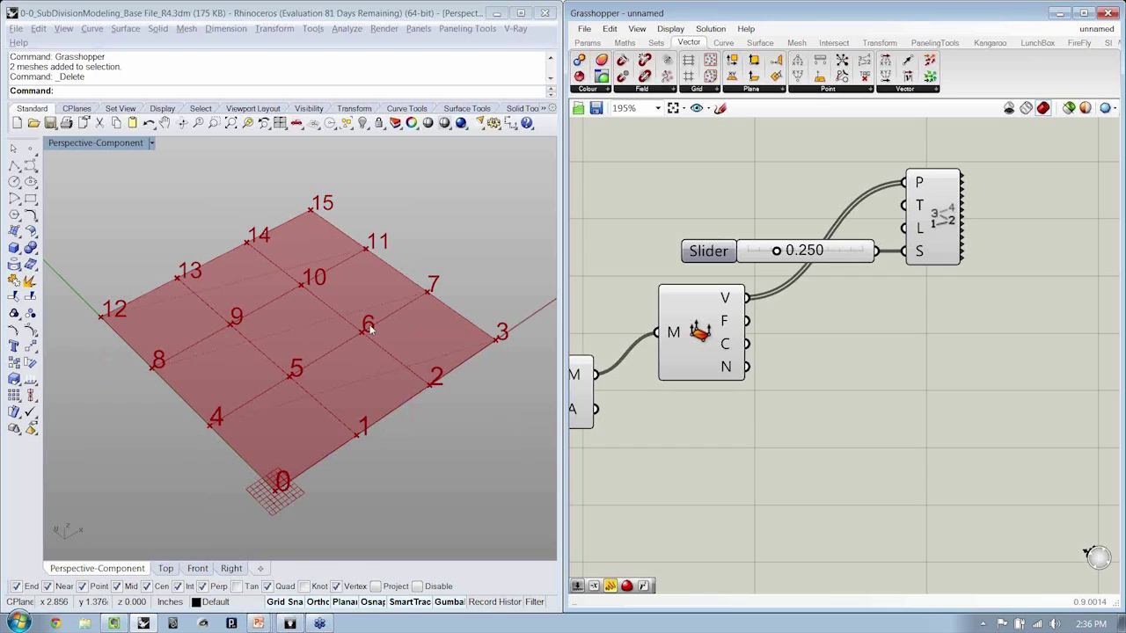
click(700, 334)
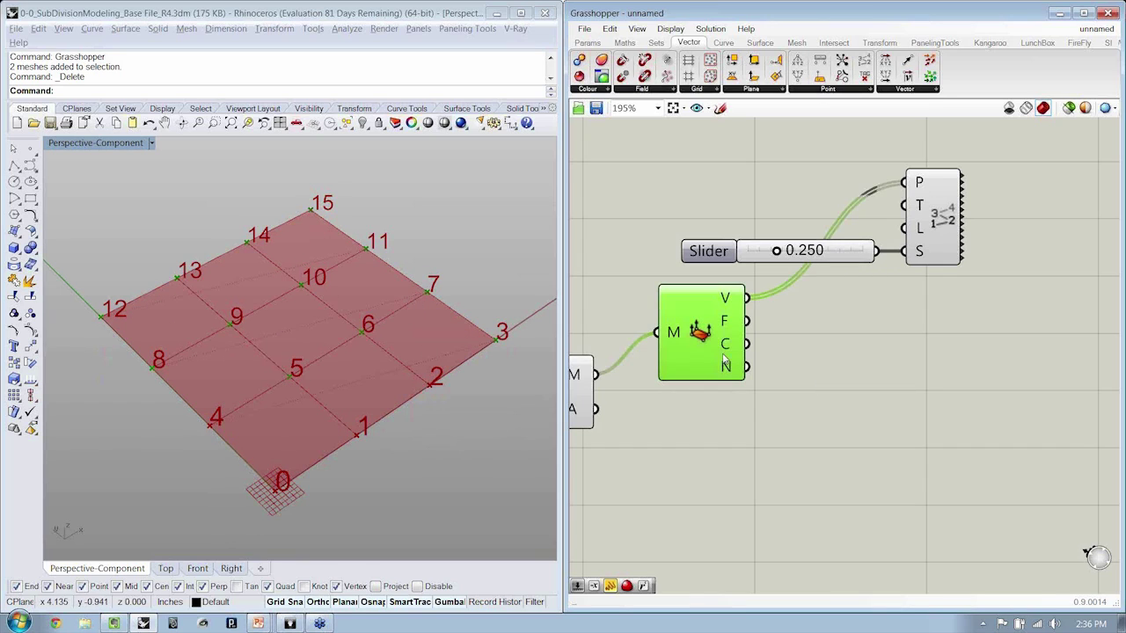
click(836, 369)
click(933, 220)
click(952, 333)
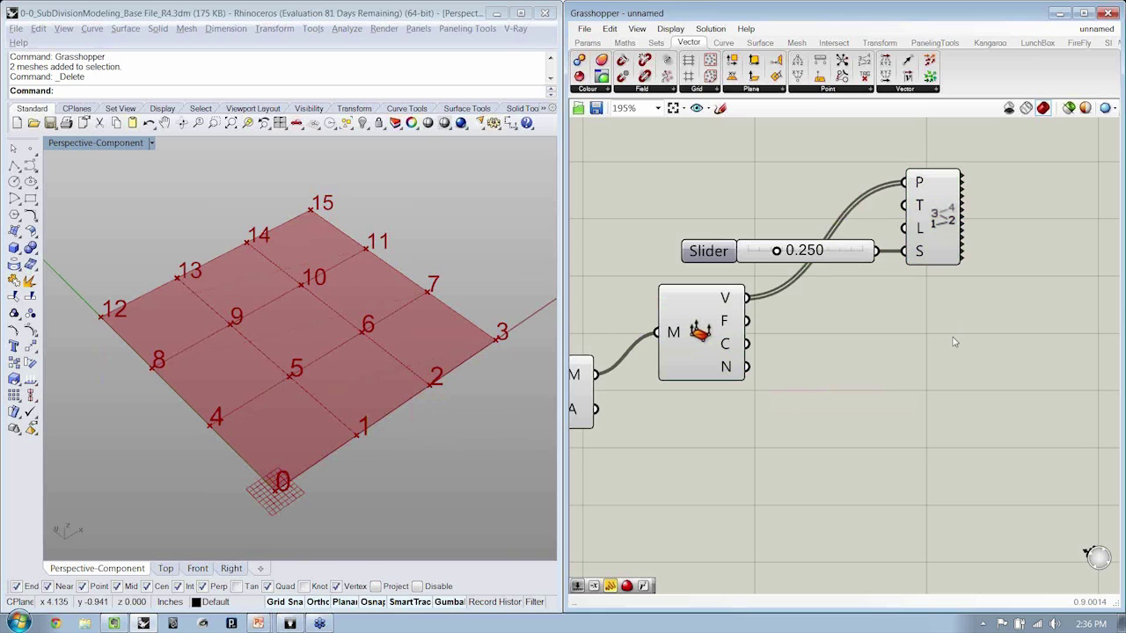
right_drag(955, 341, 927, 339)
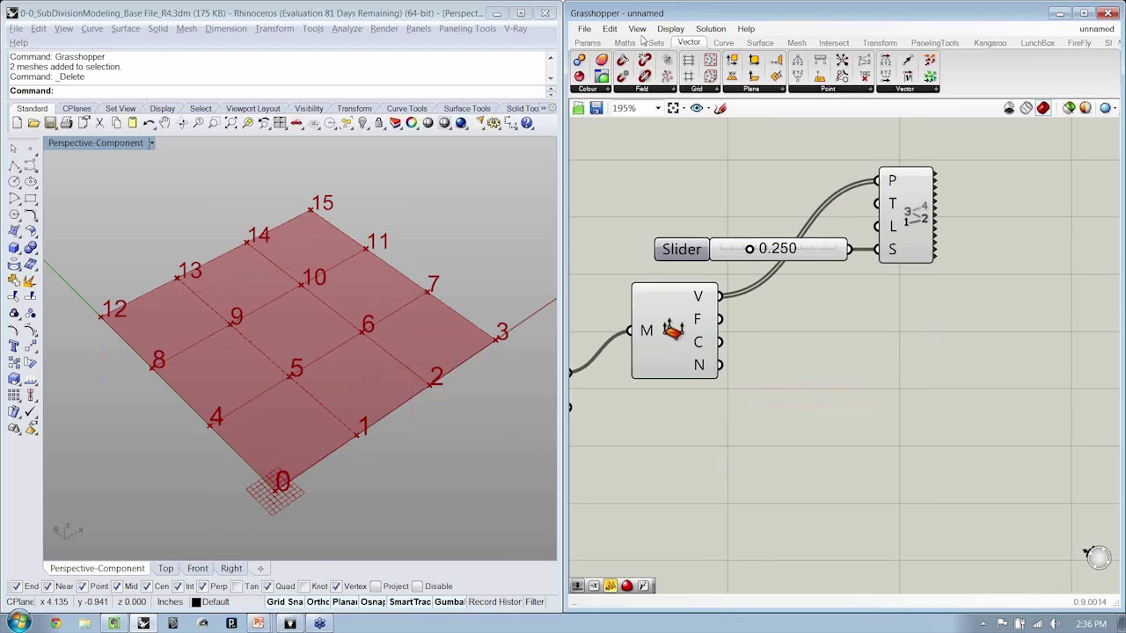
Step: Add a Panel from Params > Input and wire the Deconstruct Mesh V output into it
click(586, 42)
click(776, 88)
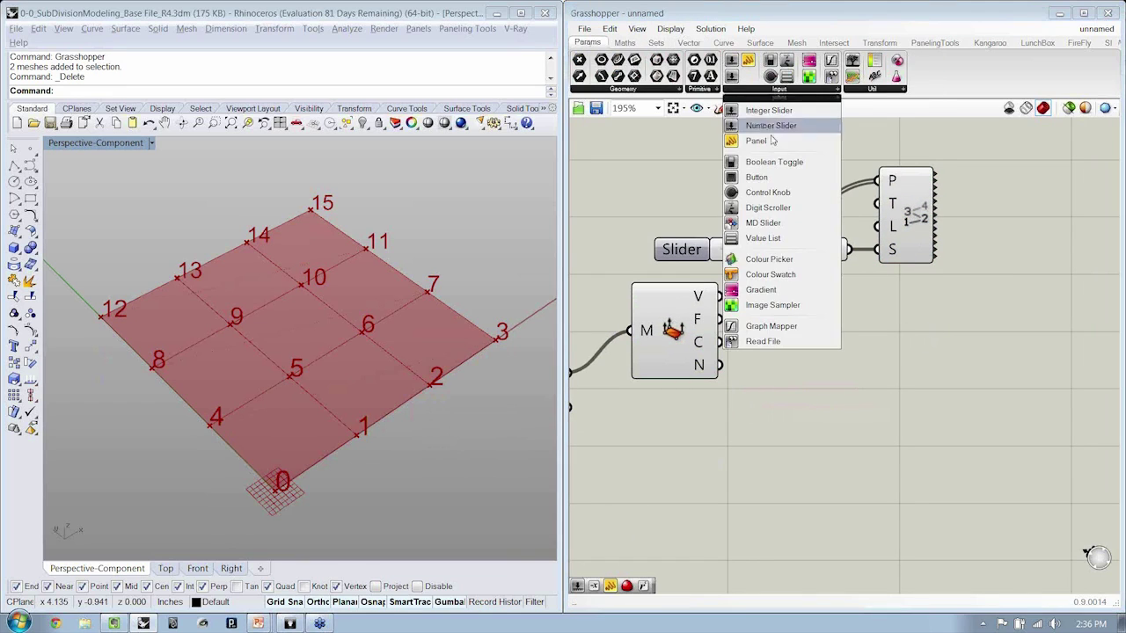
drag(756, 141, 887, 364)
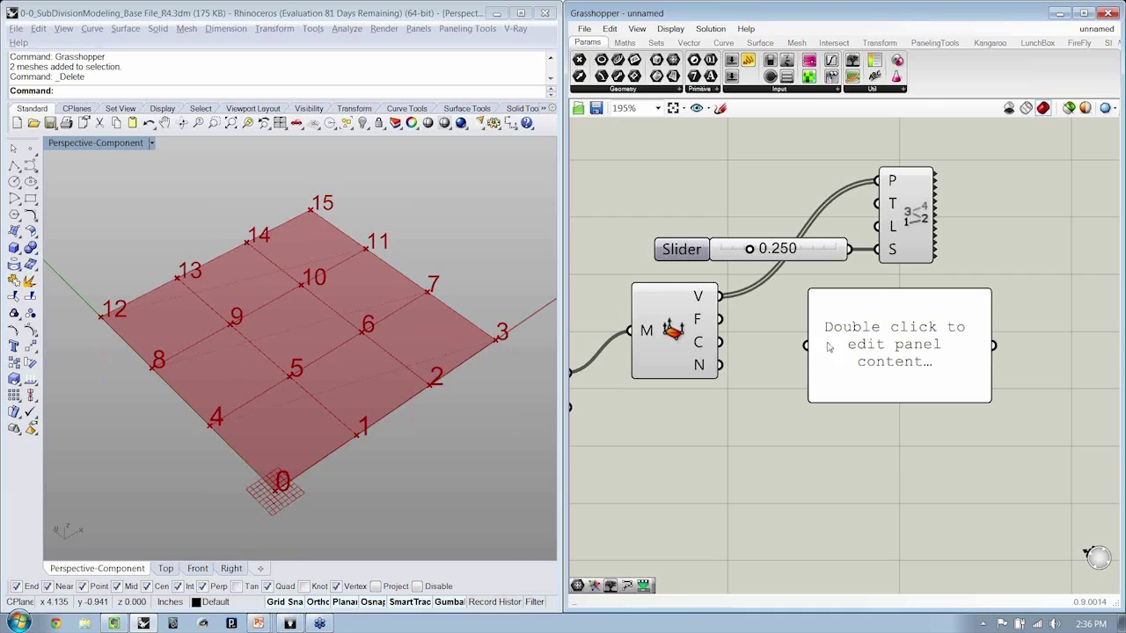
drag(721, 295, 806, 345)
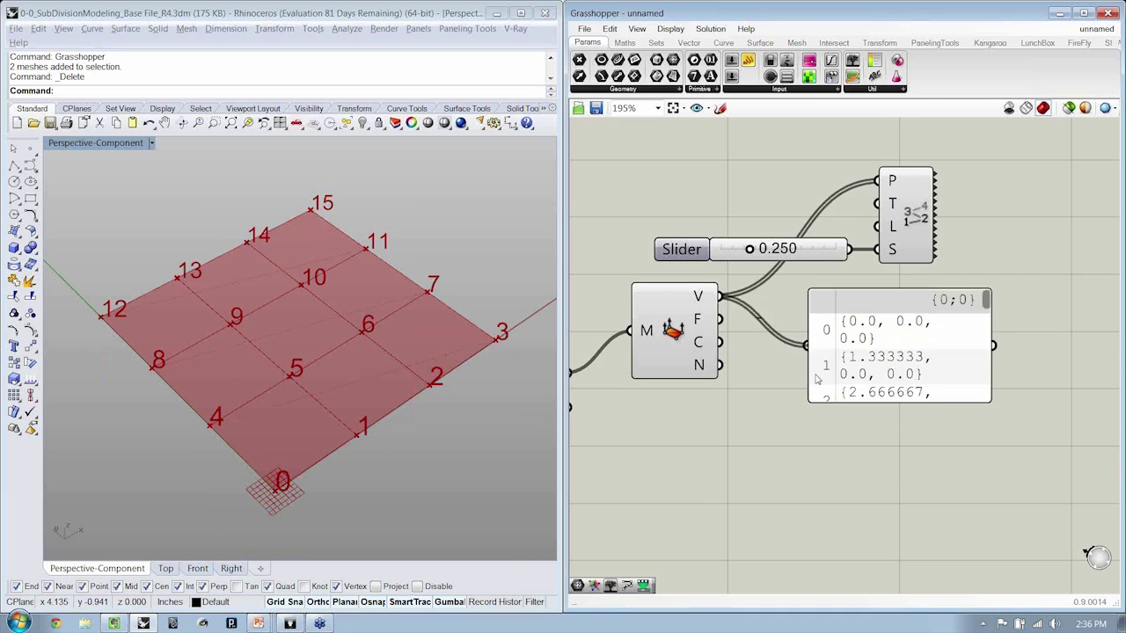
right_drag(987, 369, 888, 370)
Step: Enlarge the panel so vertex coordinate rows 0 through 12 are visible
drag(888, 369, 975, 380)
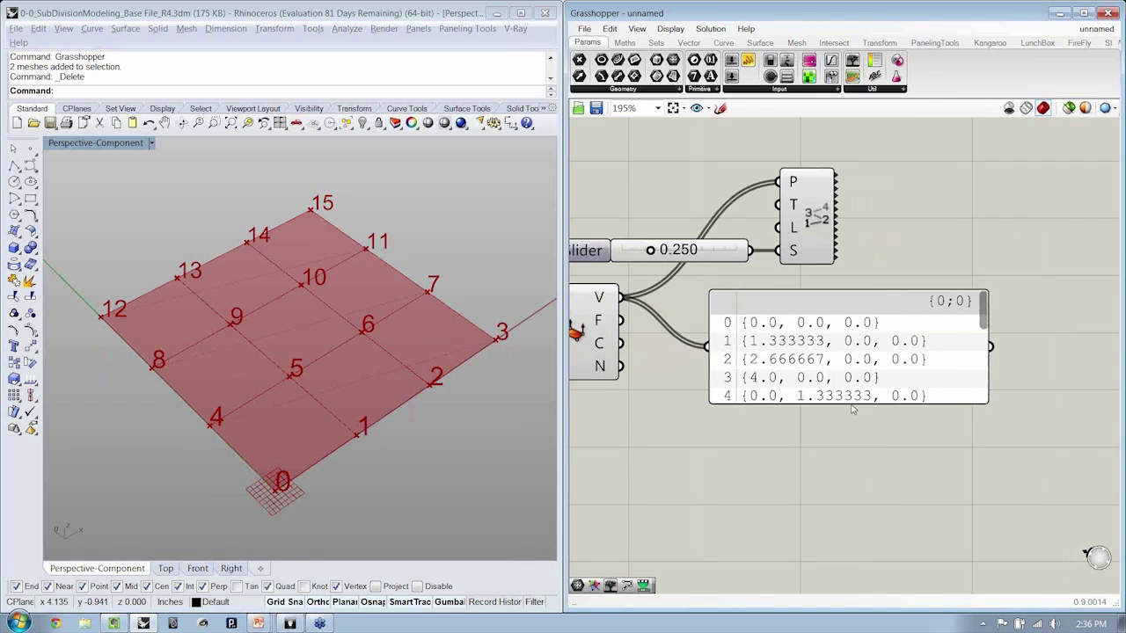
drag(850, 405, 851, 524)
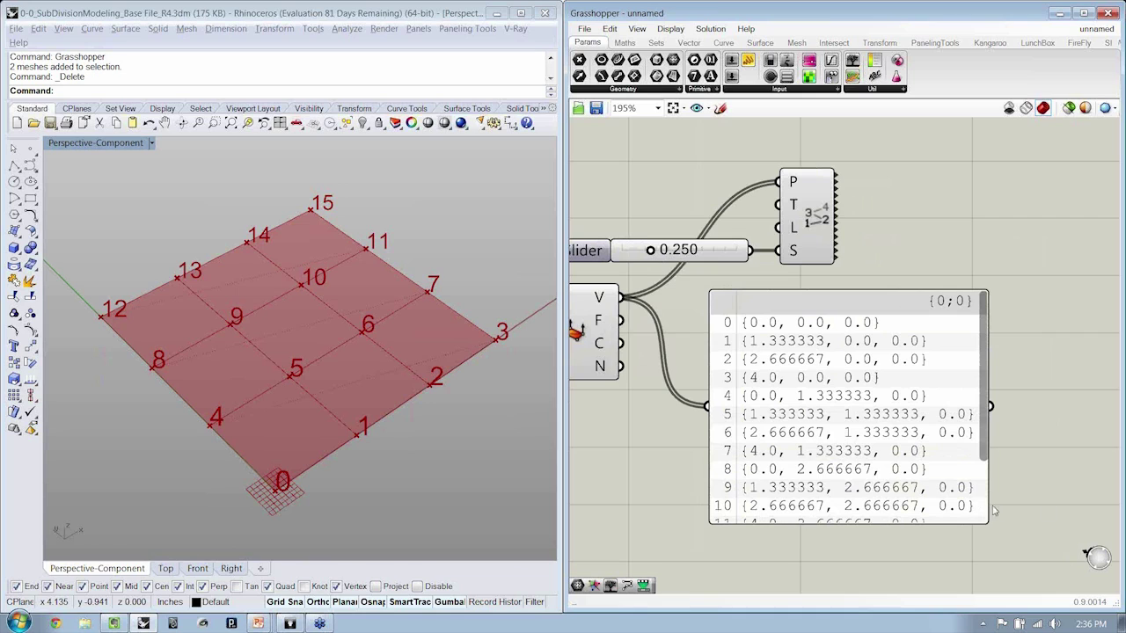
drag(987, 506, 963, 560)
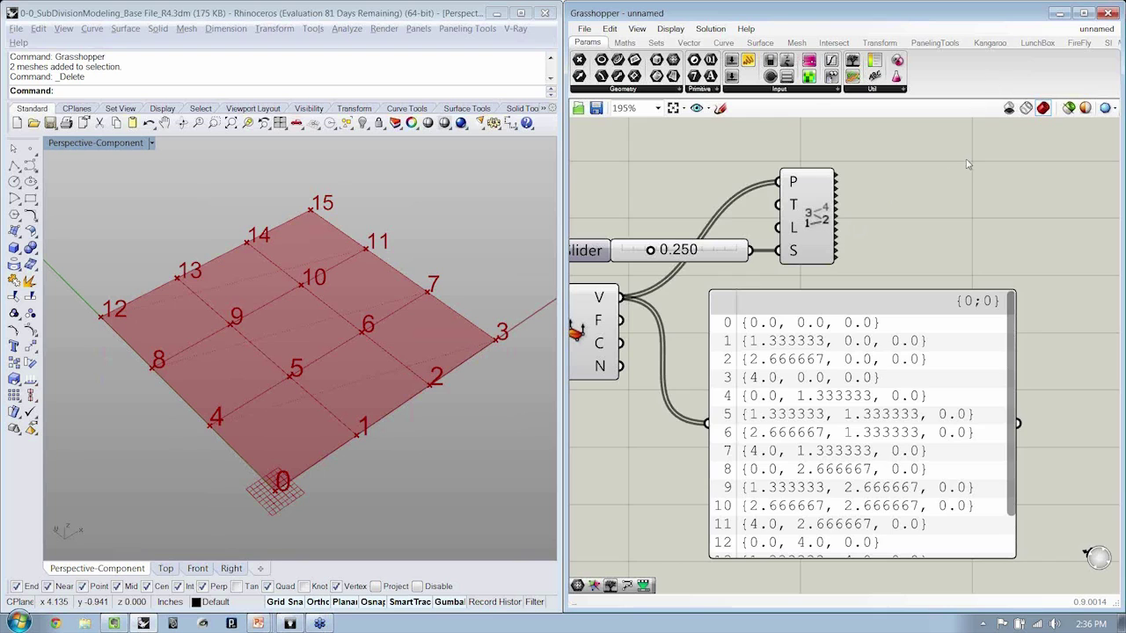
scroll(968, 164, down, 5)
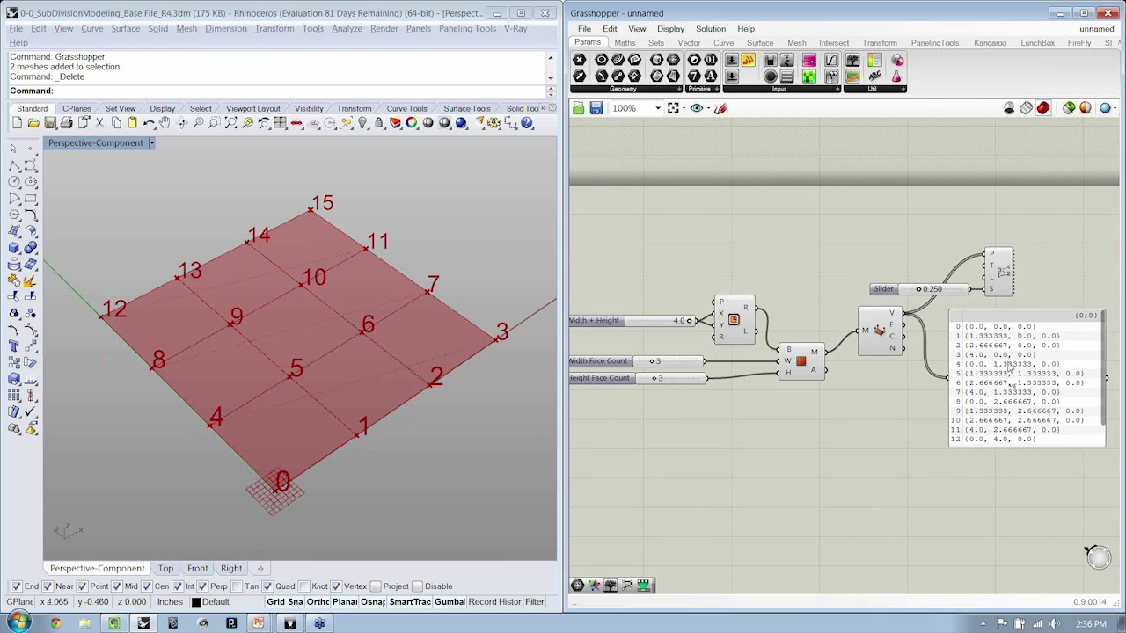
Step: Delete the vertex coordinates panel
click(1013, 377)
right_drag(1013, 376, 986, 367)
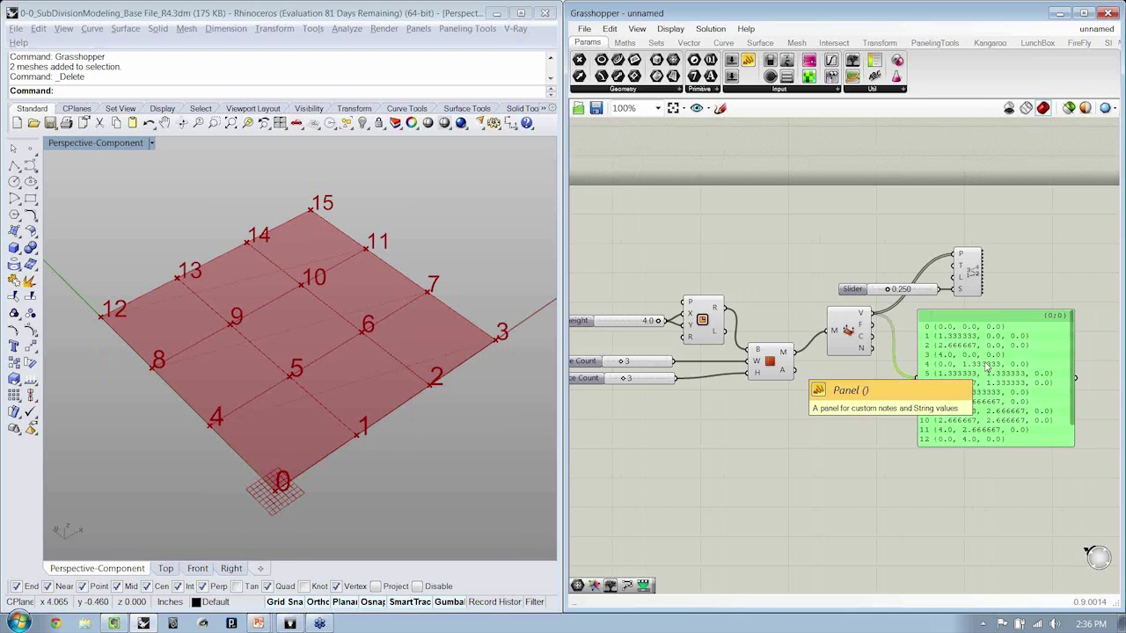
key(Delete)
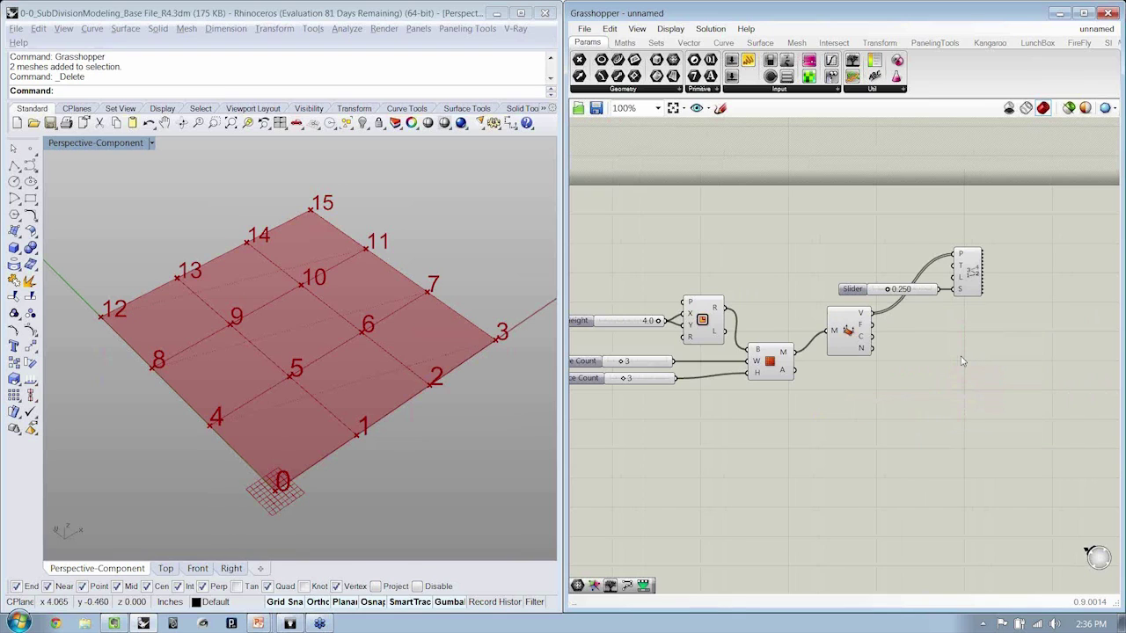
Step: Wire the F output into a new Panel listing faces from Q{0;1;5;4}, and maximize the editor
drag(748, 60, 967, 359)
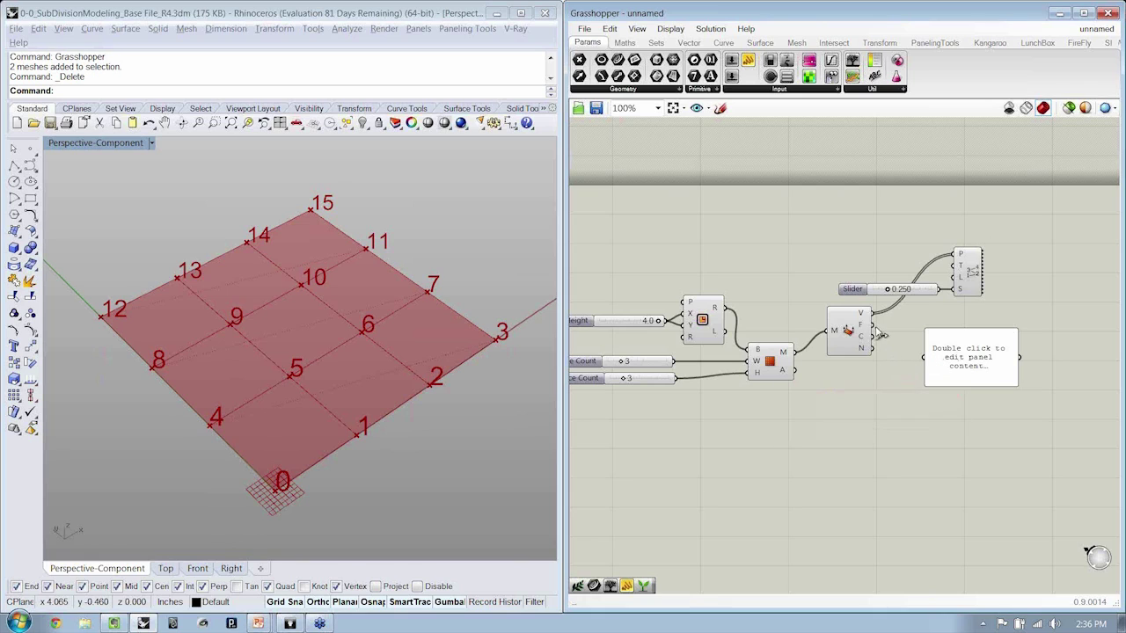
drag(880, 332, 924, 357)
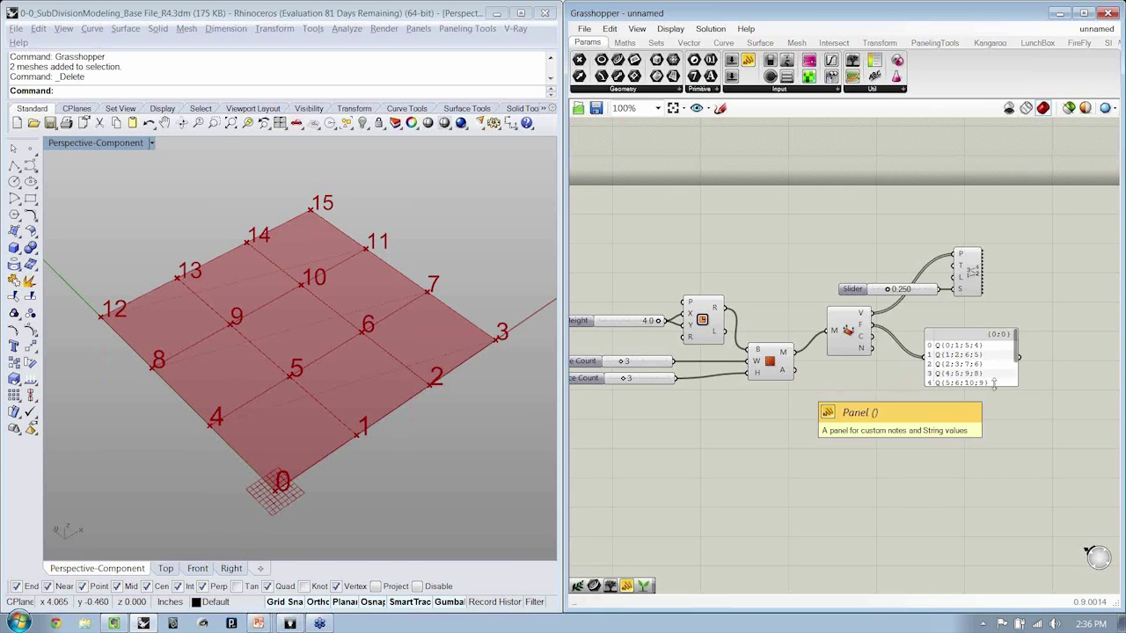
click(1084, 14)
scroll(522, 335, up, 2)
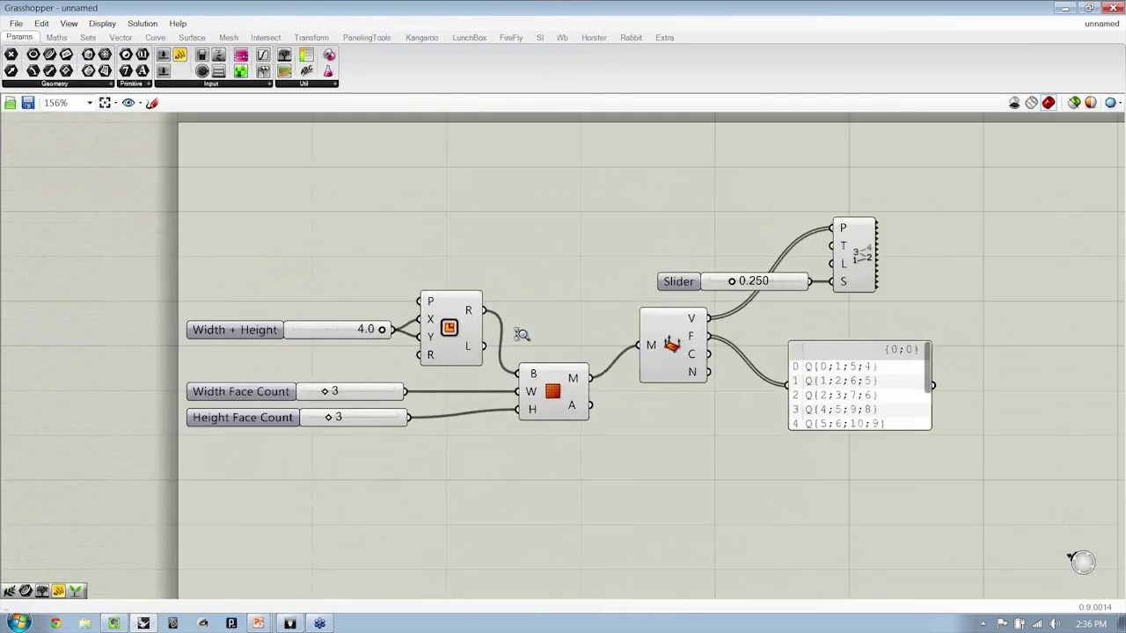
Step: Resize the faces panel so rows 0–8, ending Q{10;11;15;14}, each fit on one line
scroll(521, 335, up, 2)
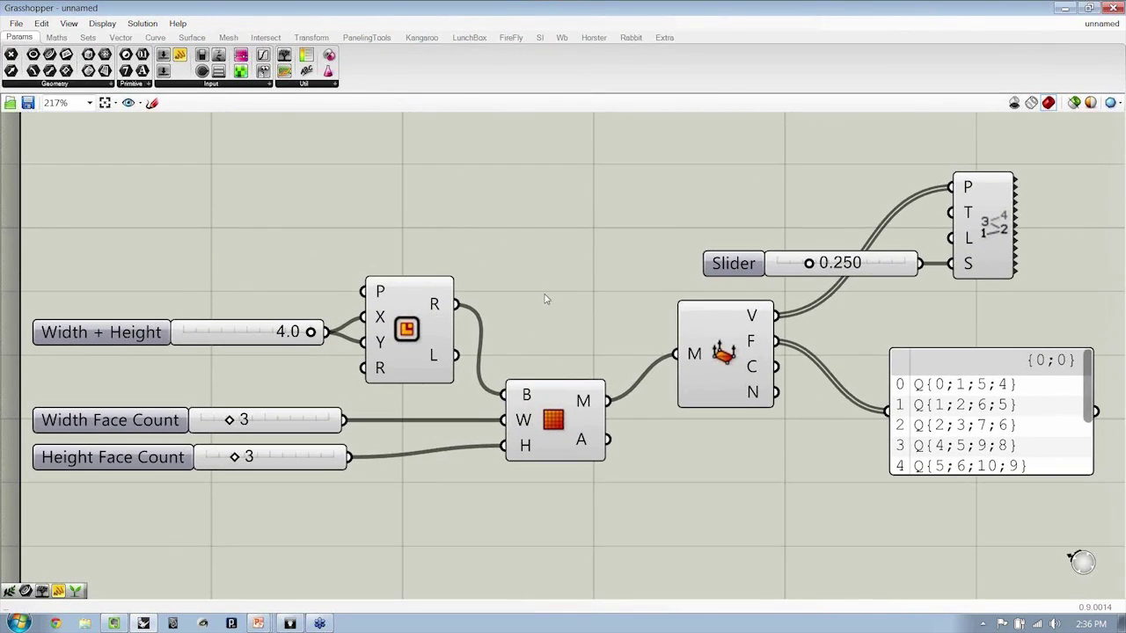
drag(957, 475, 957, 539)
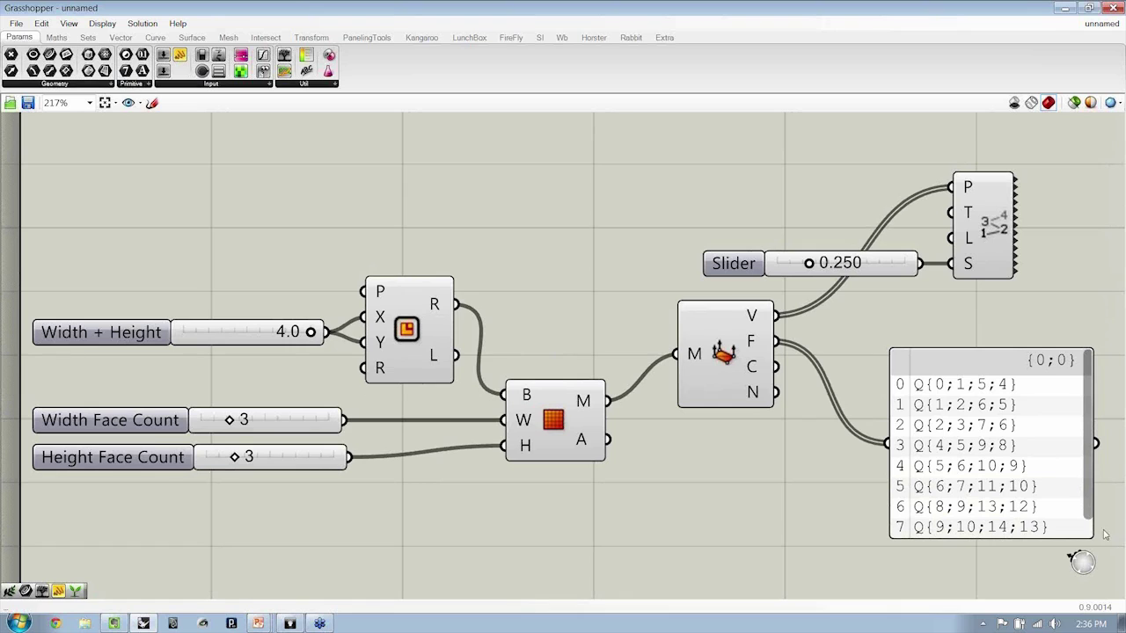
drag(1095, 533, 1071, 533)
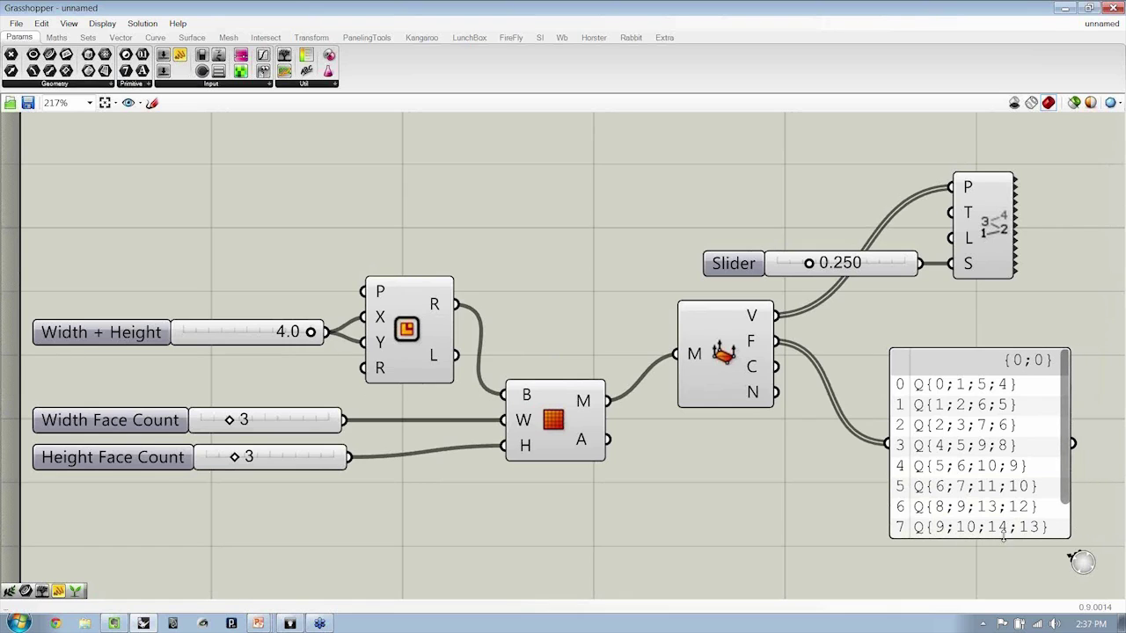
drag(1002, 540, 1003, 591)
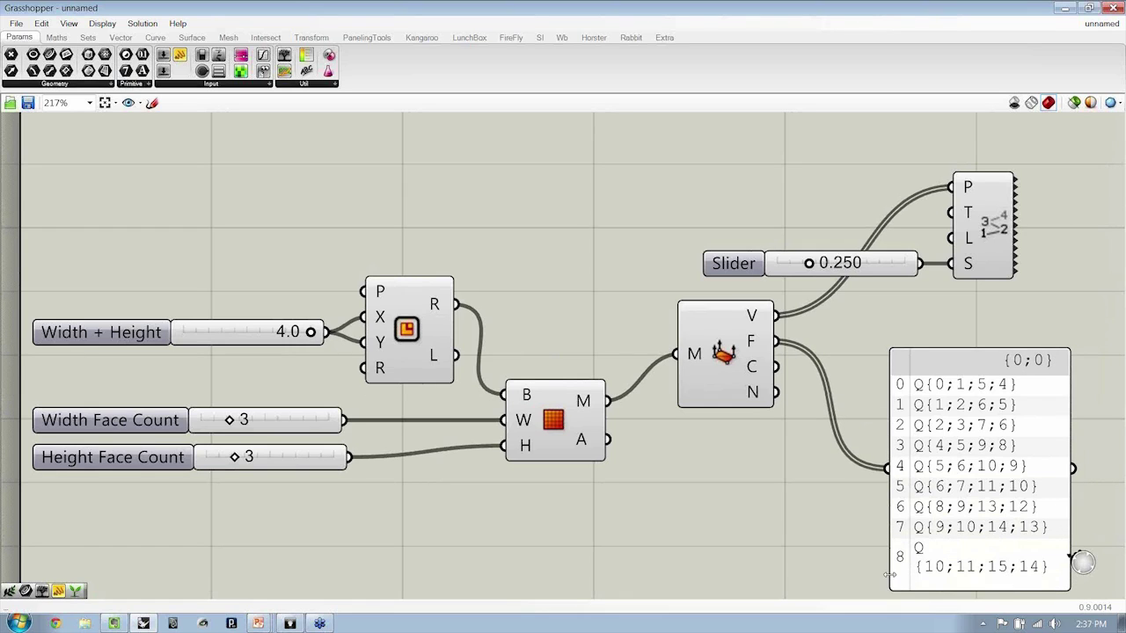
drag(890, 574, 845, 573)
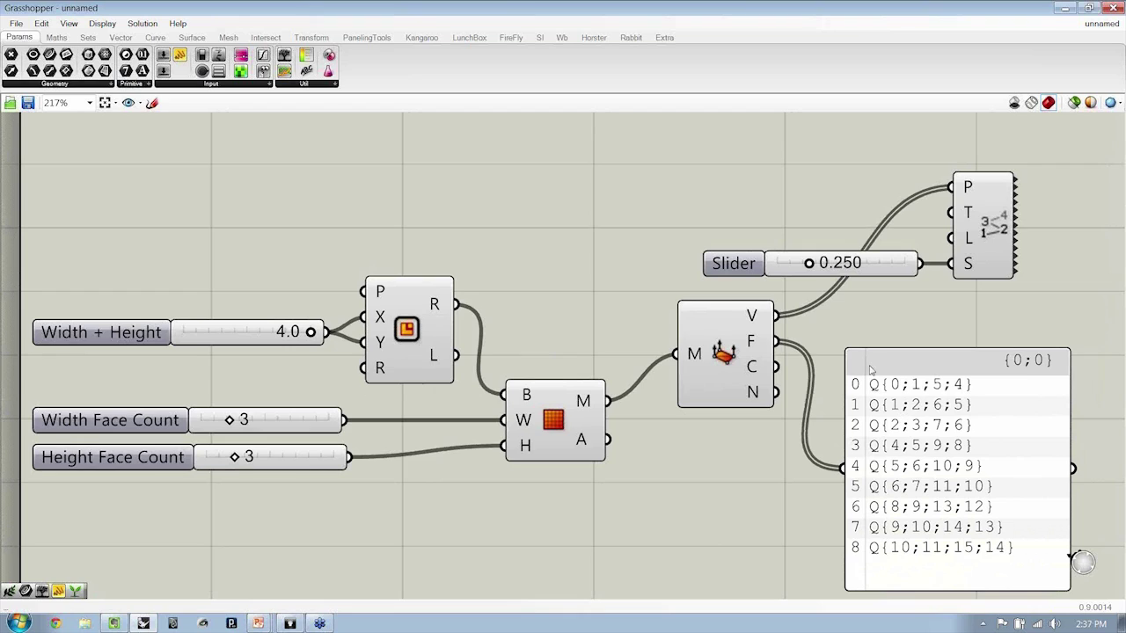